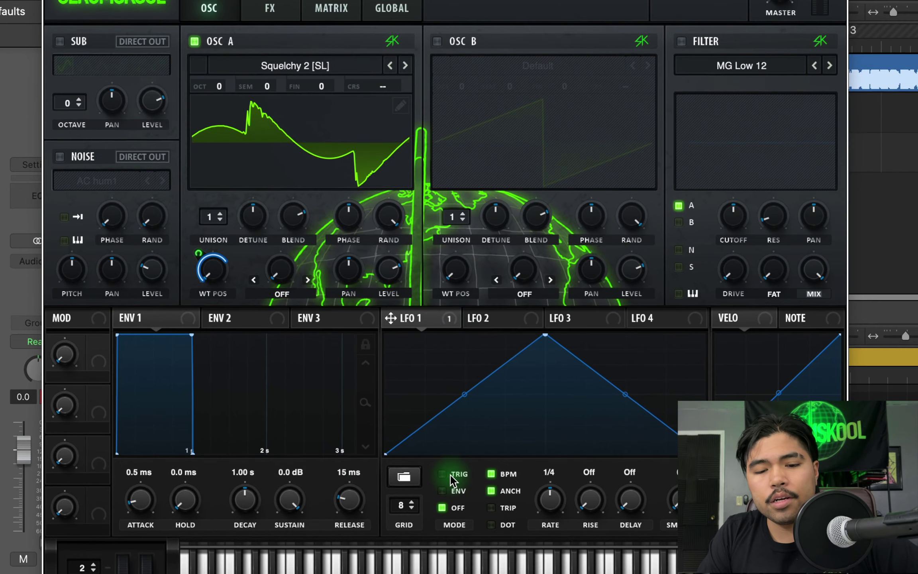
Set LFO 1 to Trig mode and bow its rising segment upward and its falling segment downward into curves
{"action": "left_click", "coordinate": [450, 474]}
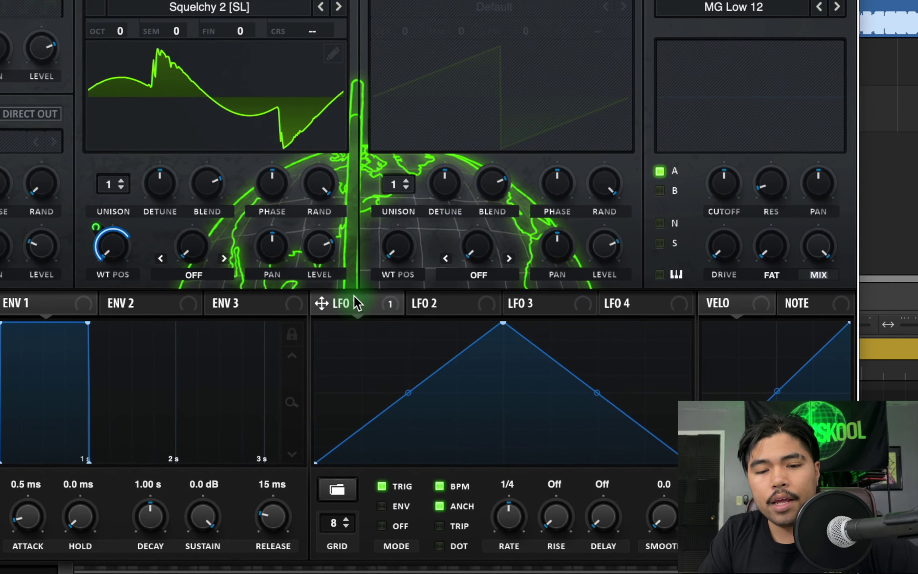
{"action": "left_click_drag", "start_coordinate": [400, 384], "coordinate": [408, 365]}
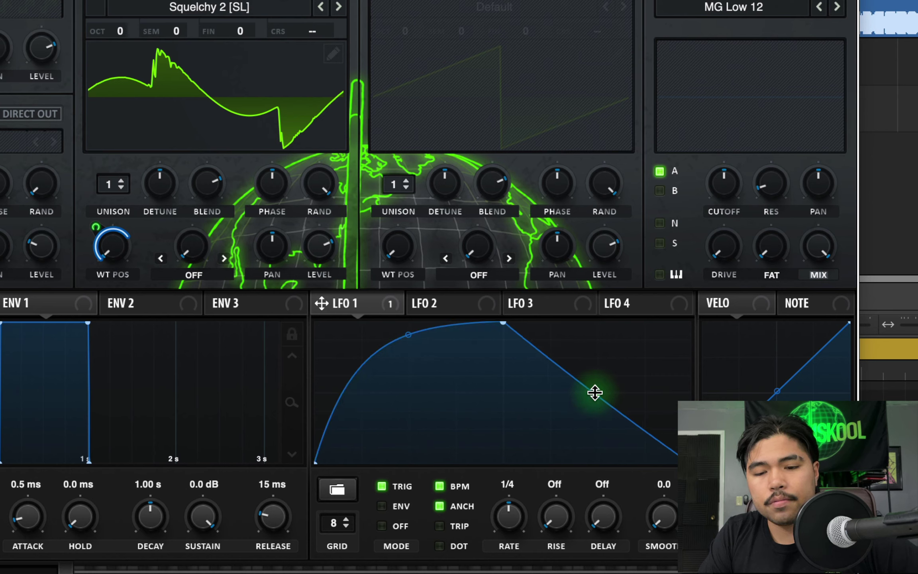
{"action": "left_click_drag", "start_coordinate": [594, 389], "coordinate": [595, 416]}
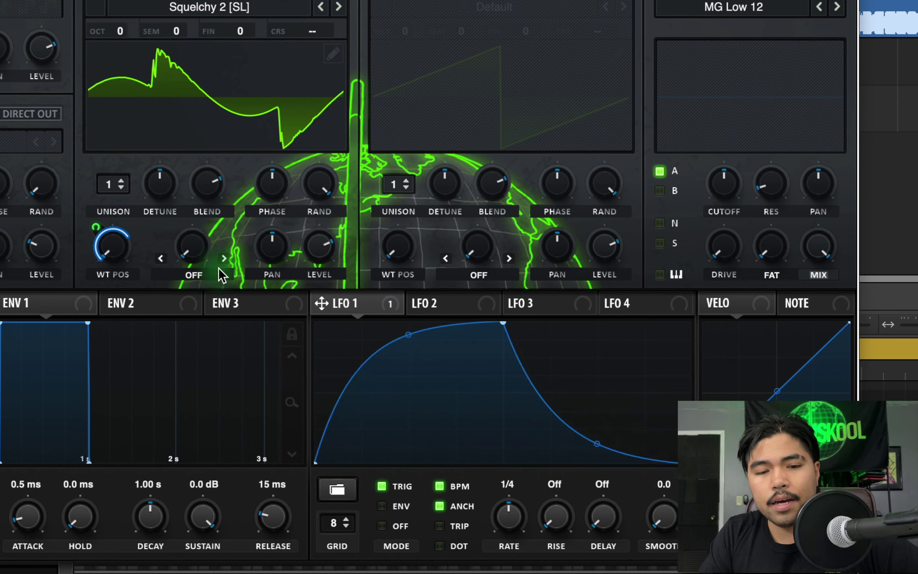
Lower OSC A by two octaves to -2 and play a test note with Musical Typing
{"action": "left_click_drag", "start_coordinate": [122, 32], "coordinate": [122, 91]}
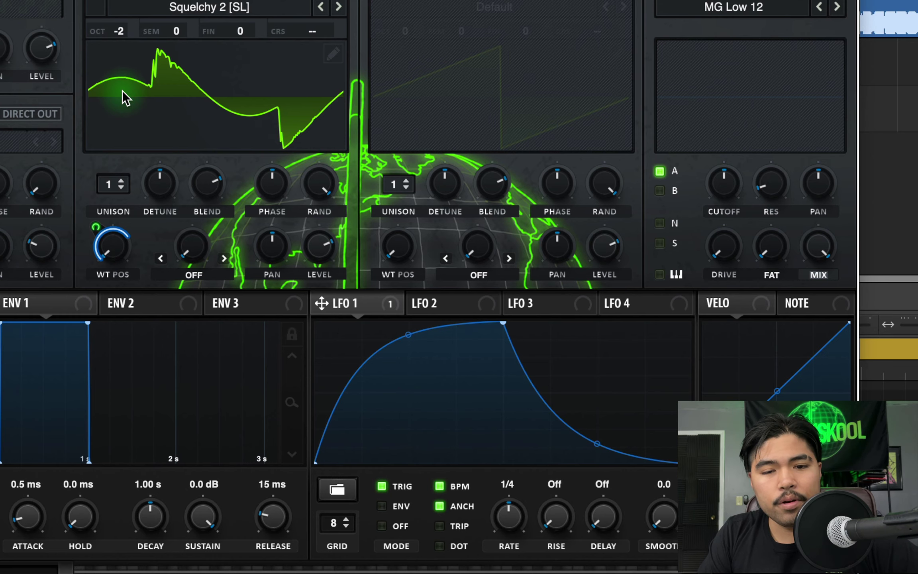
{"action": "key", "text": "super+k"}
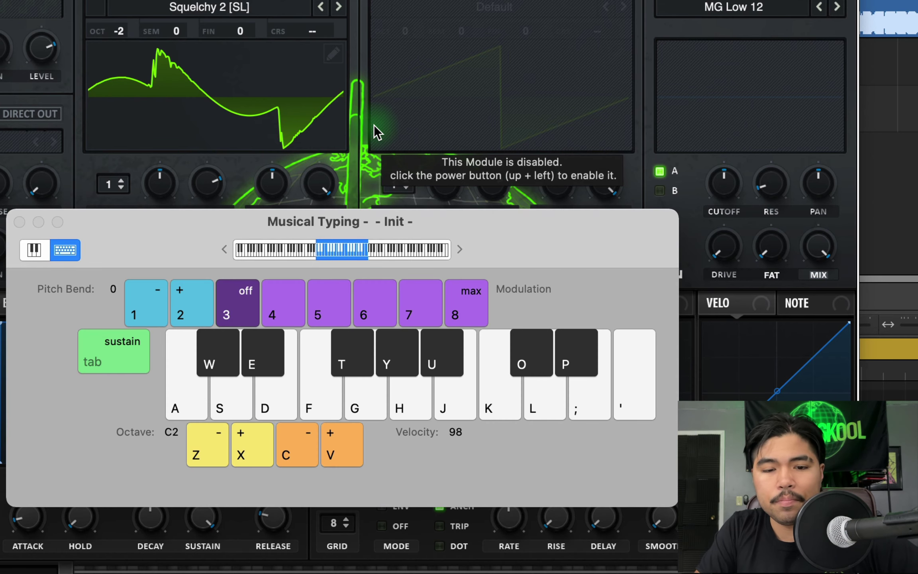
{"action": "key", "text": "d"}
{"action": "key", "text": "super+k"}
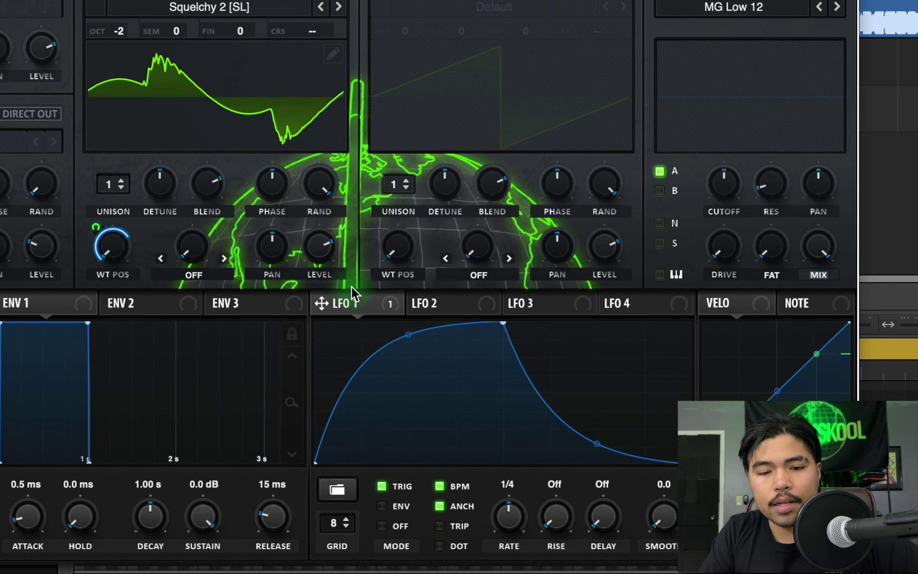
Turn OSC A's level down to zero and modulate it with LFO 1 over the full range
{"action": "mouse_move", "coordinate": [326, 252]}
{"action": "left_click_drag", "start_coordinate": [326, 251], "coordinate": [339, 393]}
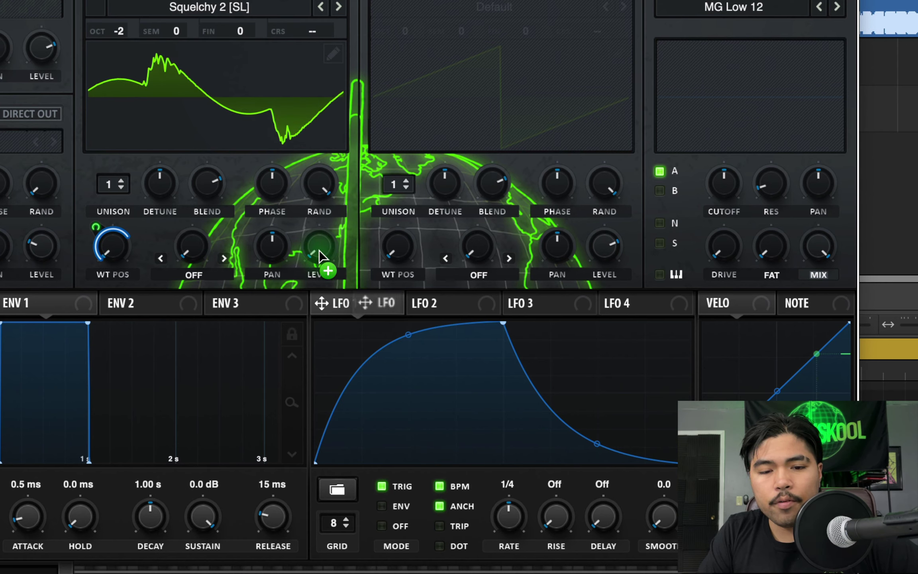
{"action": "left_click_drag", "start_coordinate": [311, 222], "coordinate": [311, 223]}
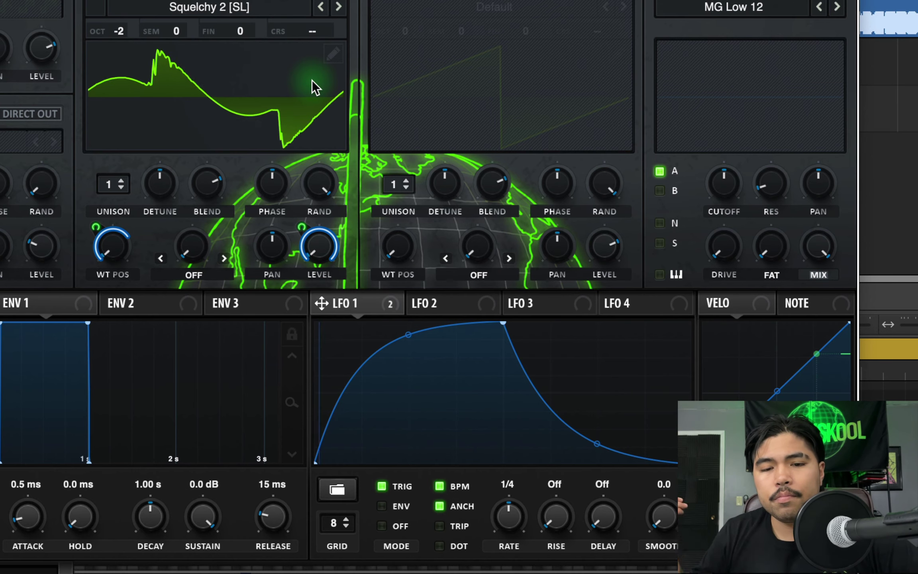
Show OSC A's wavetable in 3D and check which modulators are assigned to its wavetable position
{"action": "left_click", "coordinate": [311, 81]}
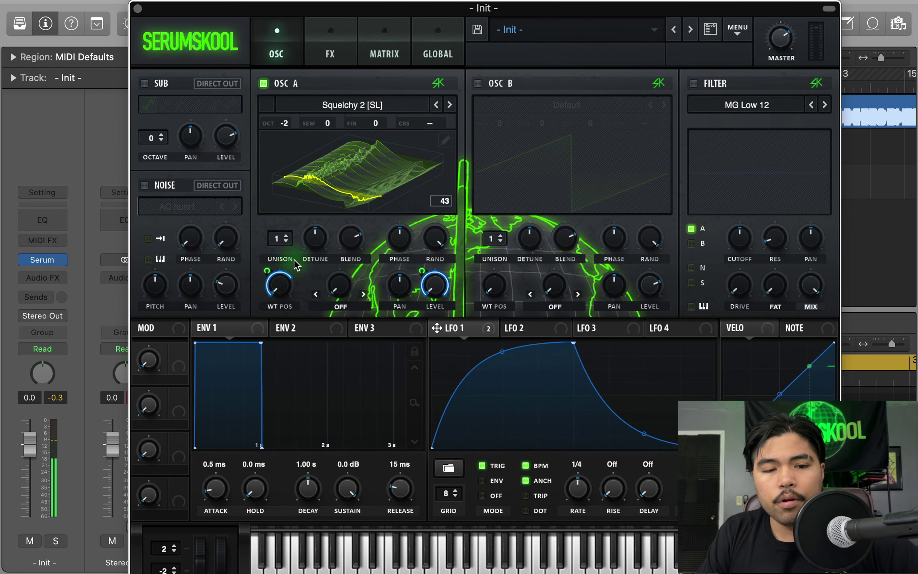
{"action": "right_click", "coordinate": [292, 283]}
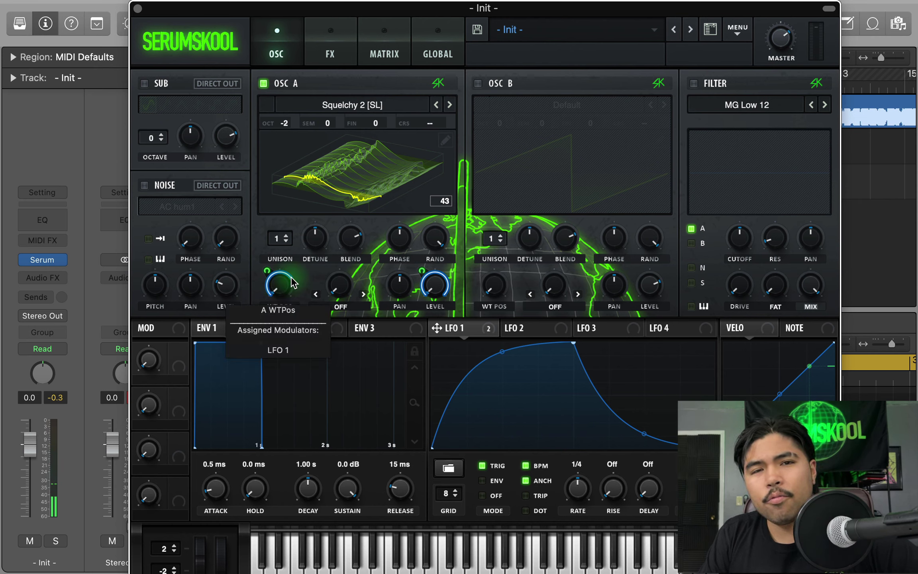
{"action": "left_click", "coordinate": [310, 240]}
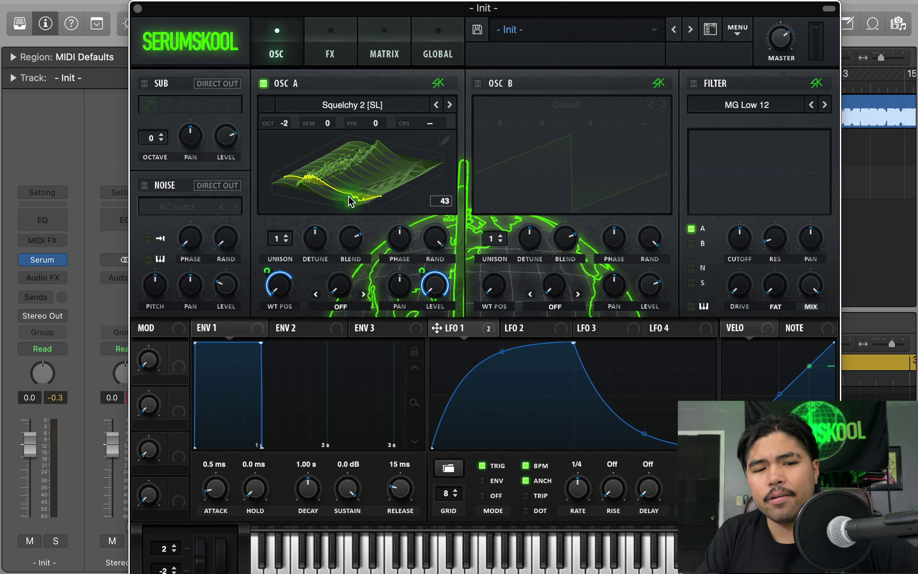
{"action": "right_click", "coordinate": [263, 290]}
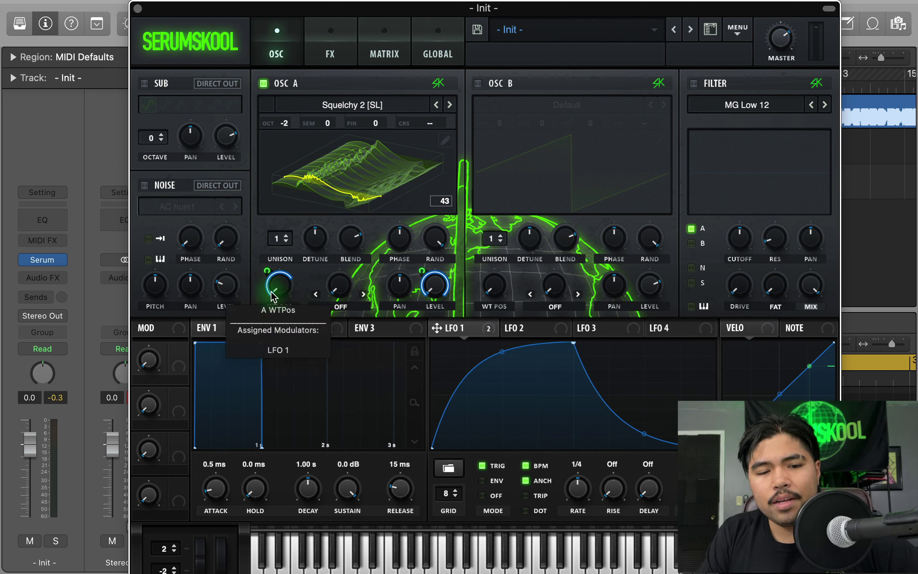
{"action": "left_click", "coordinate": [290, 275]}
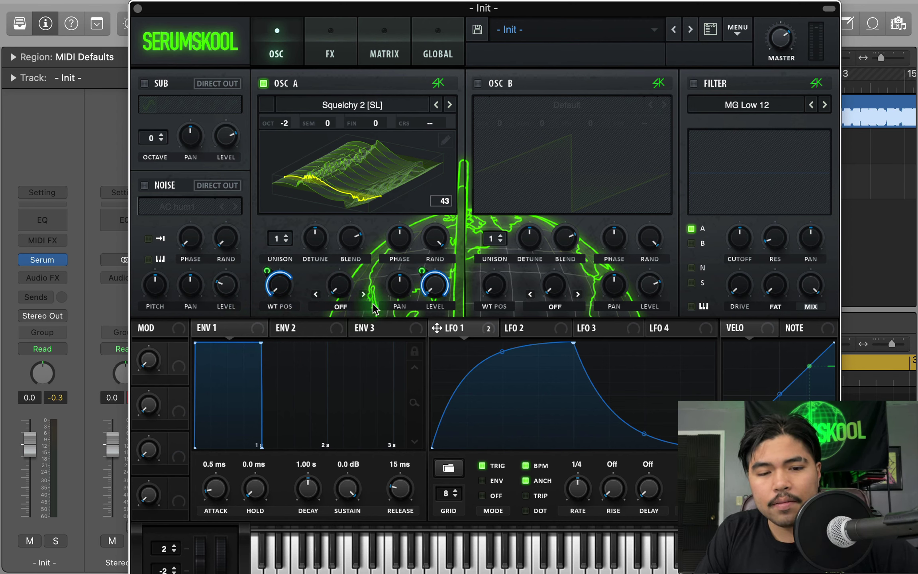
Set OSC A's warp mode to FM (From B) at a fairly low amount and modulate that warp with LFO 1
{"action": "left_click", "coordinate": [360, 310]}
{"action": "left_click", "coordinate": [351, 526]}
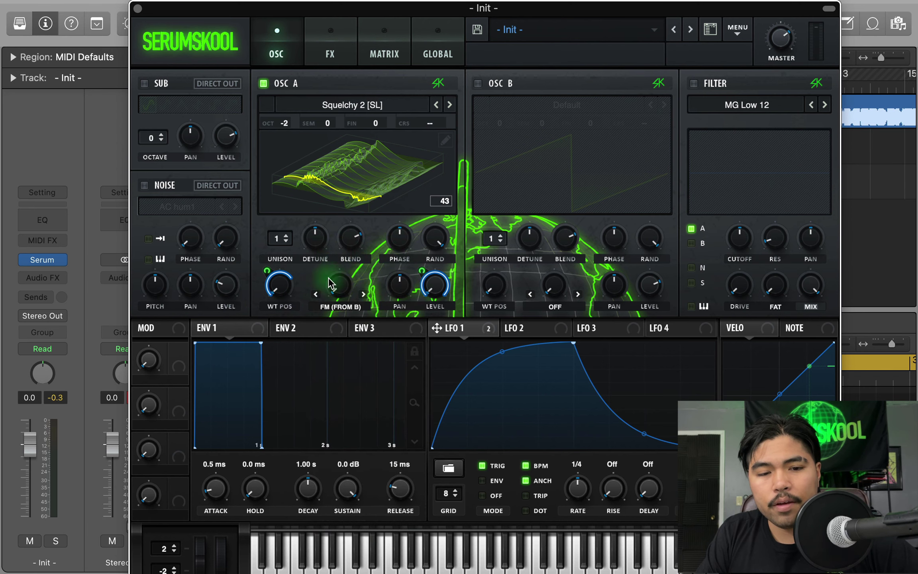
{"action": "left_click_drag", "start_coordinate": [338, 288], "coordinate": [303, 273]}
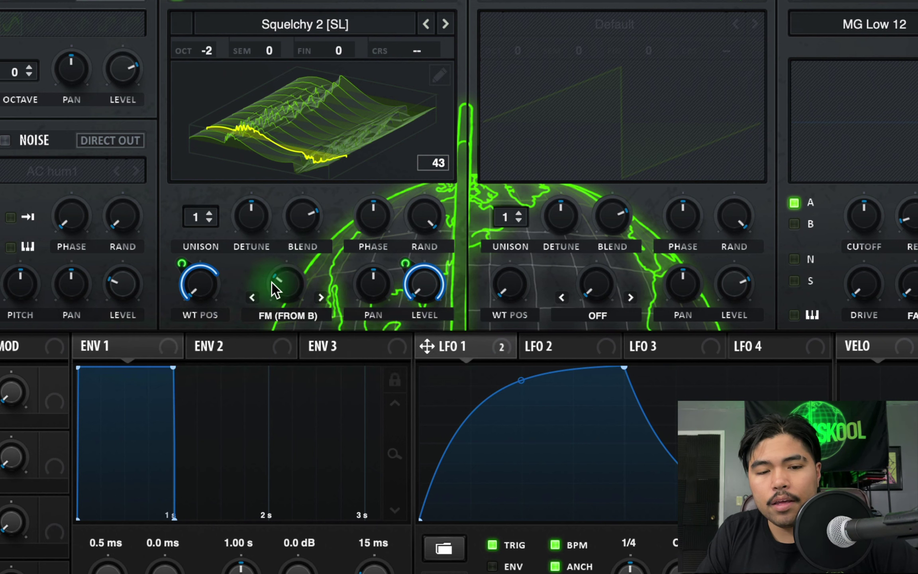
{"action": "mouse_move", "coordinate": [285, 277]}
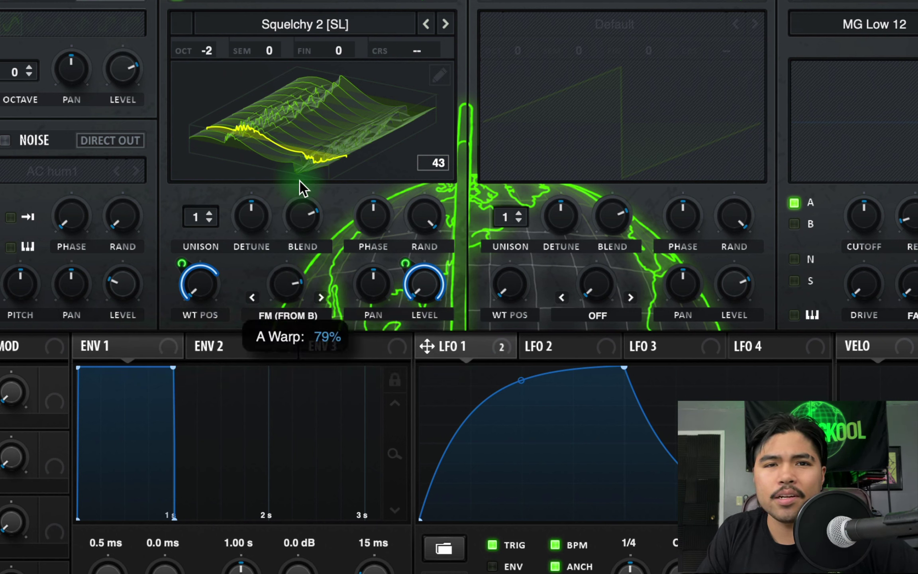
{"action": "left_click_drag", "start_coordinate": [299, 181], "coordinate": [274, 269]}
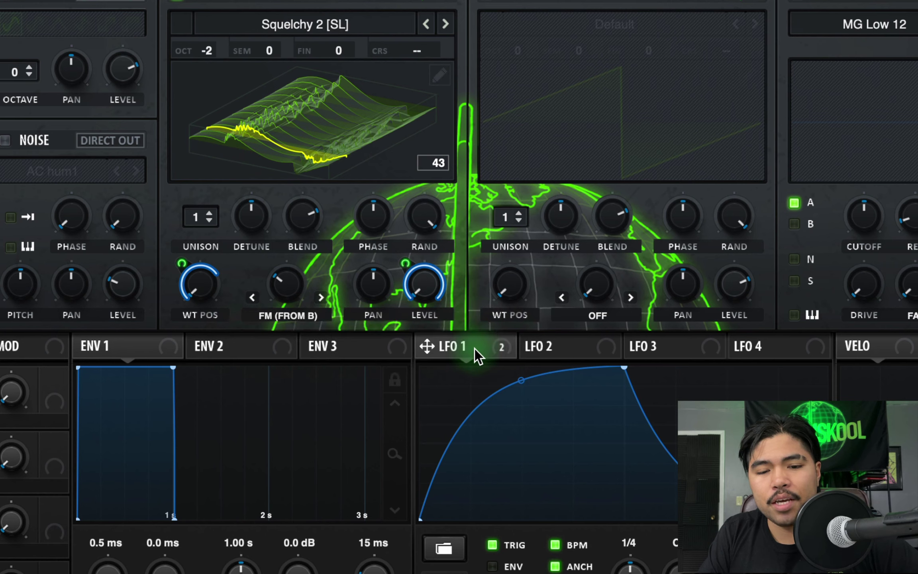
{"action": "left_click_drag", "start_coordinate": [474, 346], "coordinate": [251, 303]}
{"action": "mouse_move", "coordinate": [278, 272]}
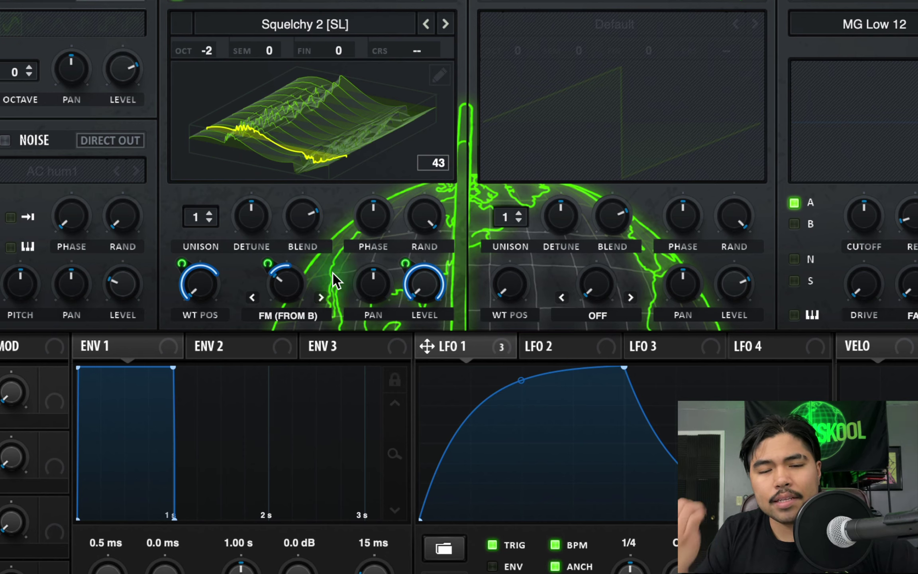
Enable OSC B with its level at zero and give it a low amount of Sync warp
{"action": "left_click", "coordinate": [492, 2]}
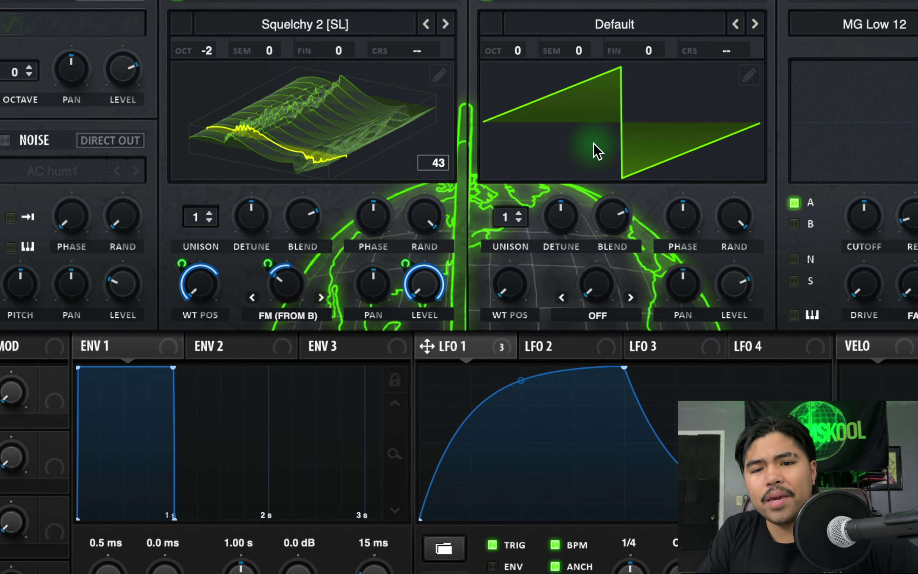
{"action": "left_click_drag", "start_coordinate": [746, 280], "coordinate": [746, 319]}
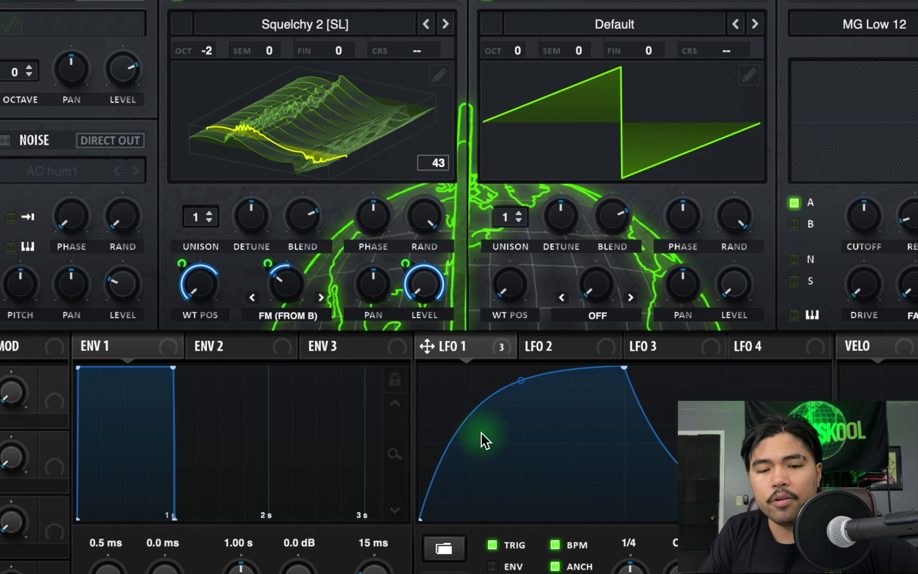
{"action": "left_click", "coordinate": [630, 297]}
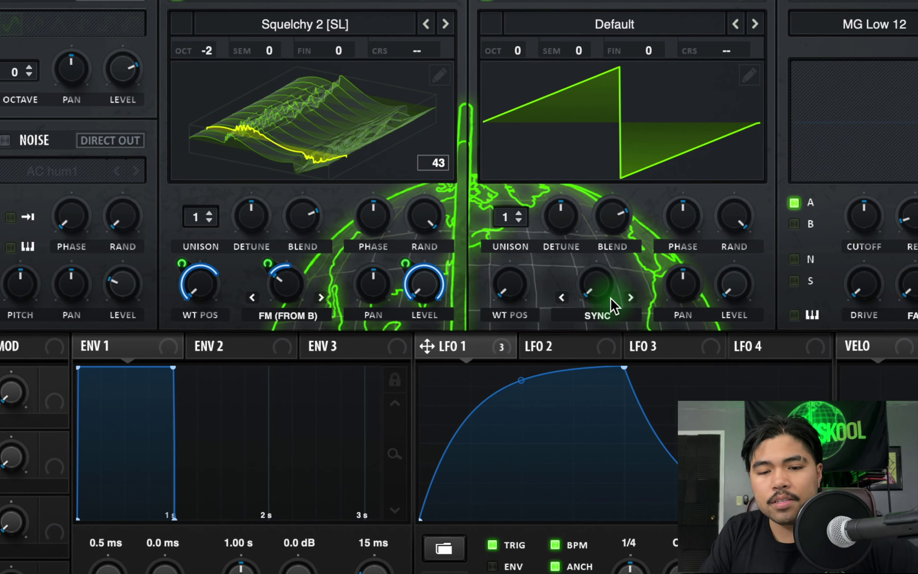
{"action": "left_click_drag", "start_coordinate": [611, 299], "coordinate": [598, 230]}
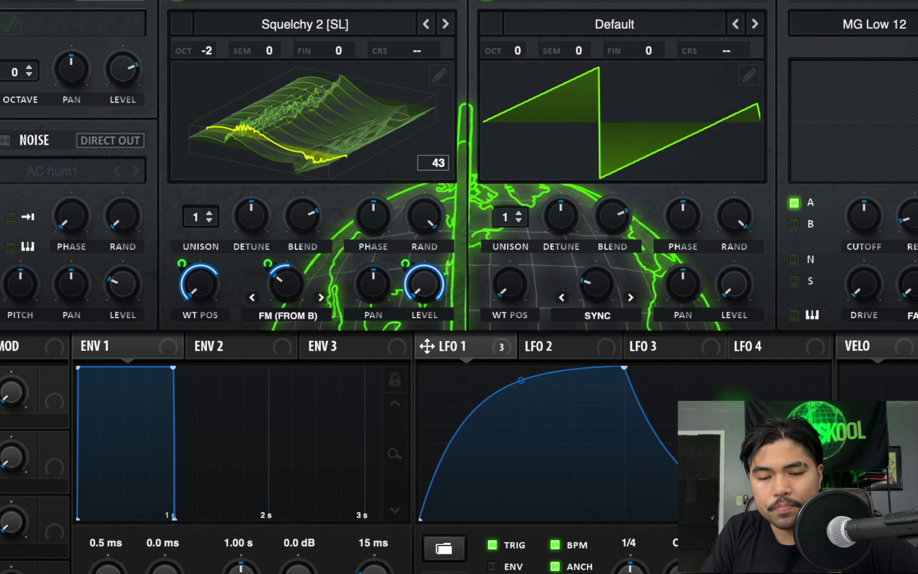
Assign LFO 1 to OSC B's Sync warp with a modulation depth of about 35
{"action": "left_click_drag", "start_coordinate": [473, 358], "coordinate": [580, 264]}
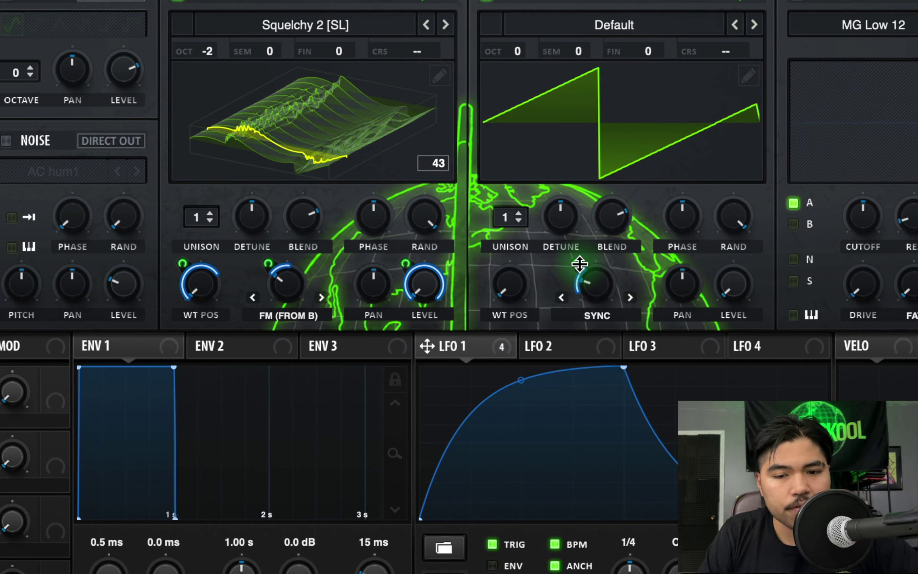
{"action": "left_click_drag", "start_coordinate": [580, 264], "coordinate": [579, 268]}
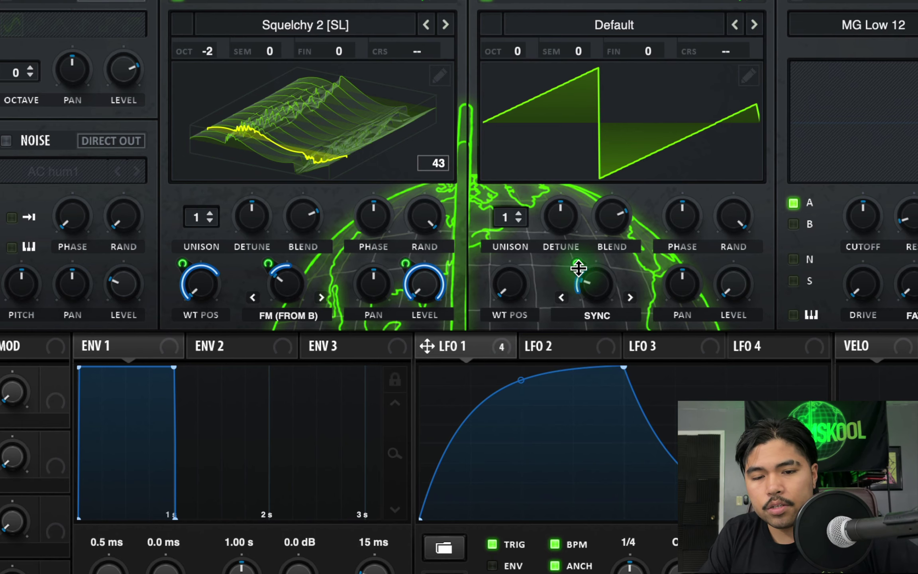
{"action": "left_click", "coordinate": [579, 268]}
{"action": "left_click_drag", "start_coordinate": [578, 268], "coordinate": [578, 275]}
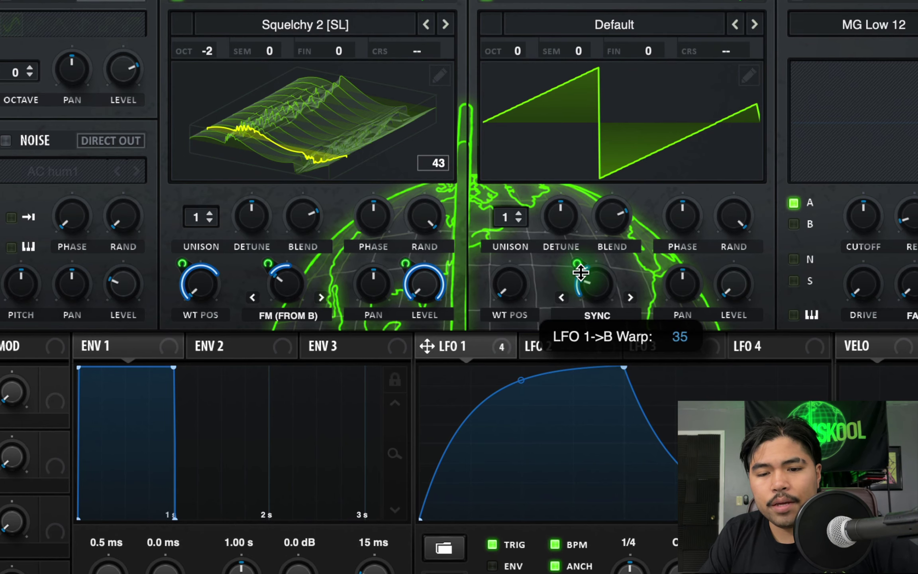
{"action": "left_click_drag", "start_coordinate": [580, 274], "coordinate": [581, 274]}
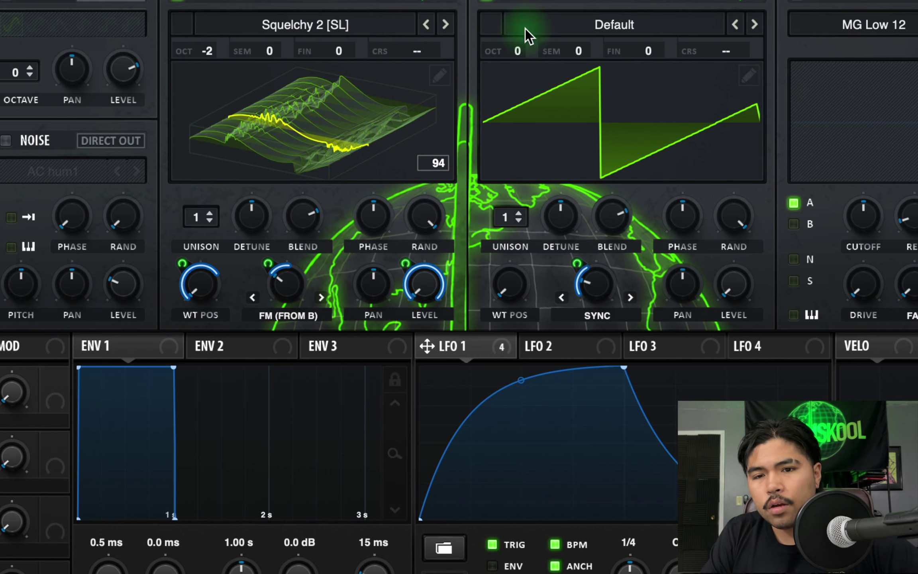
Enable the filter and change its type to the Multi filter HN 12
{"action": "left_click", "coordinate": [797, 2]}
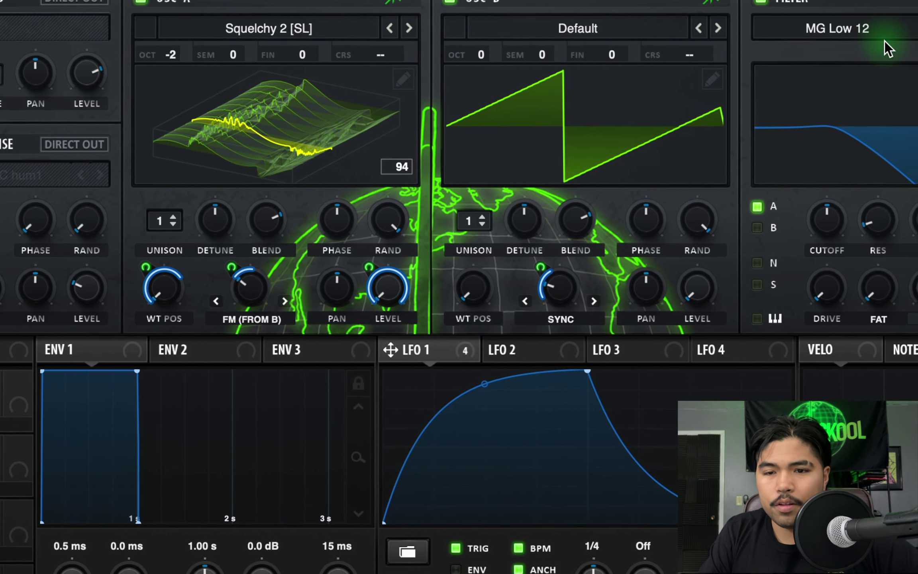
{"action": "left_click", "coordinate": [896, 28]}
{"action": "mouse_move", "coordinate": [853, 76]}
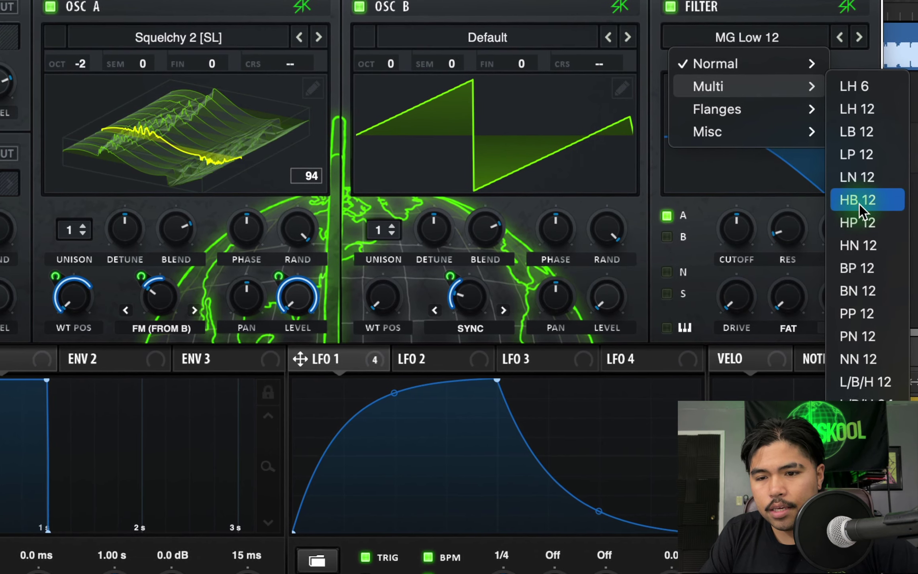
{"action": "left_click", "coordinate": [858, 245]}
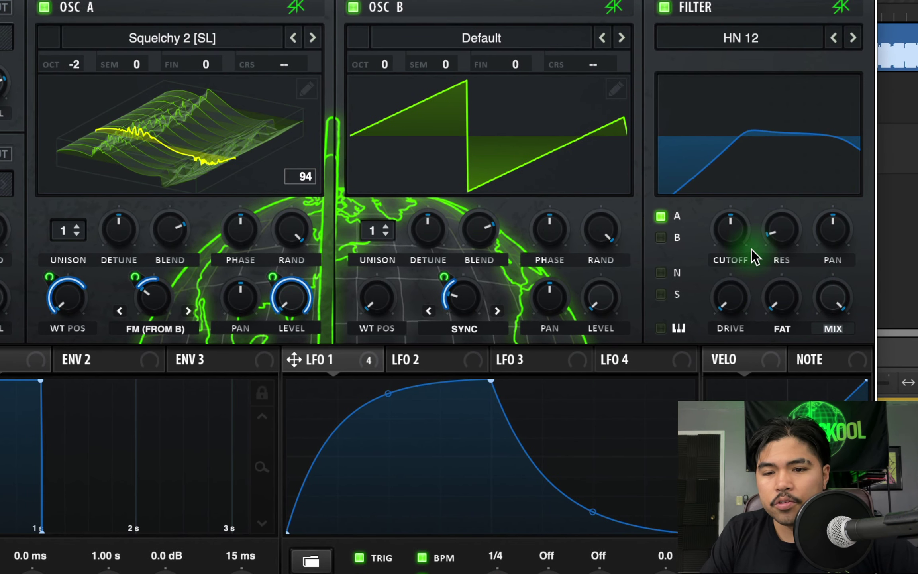
Raise the filter's Fat control past its midpoint and sweep the cutoff to try out the notch shape
{"action": "left_click_drag", "start_coordinate": [743, 237], "coordinate": [698, 286]}
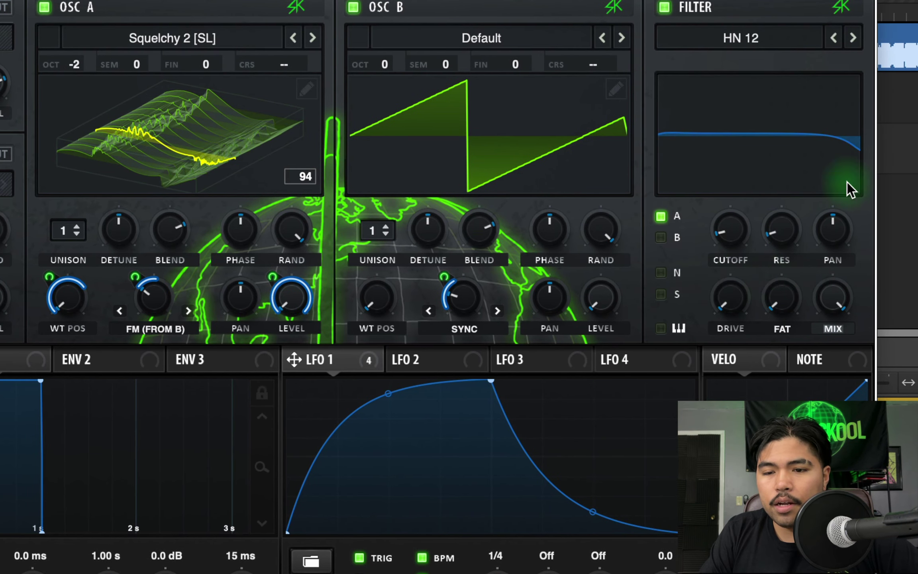
{"action": "left_click_drag", "start_coordinate": [779, 299], "coordinate": [836, 99]}
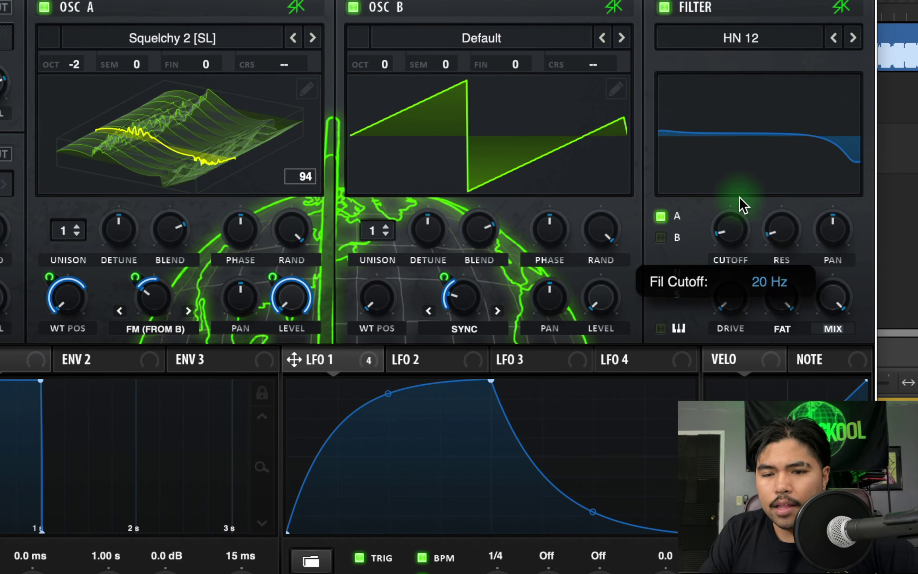
{"action": "left_click_drag", "start_coordinate": [740, 198], "coordinate": [729, 120]}
{"action": "left_click_drag", "start_coordinate": [757, 295], "coordinate": [742, 378]}
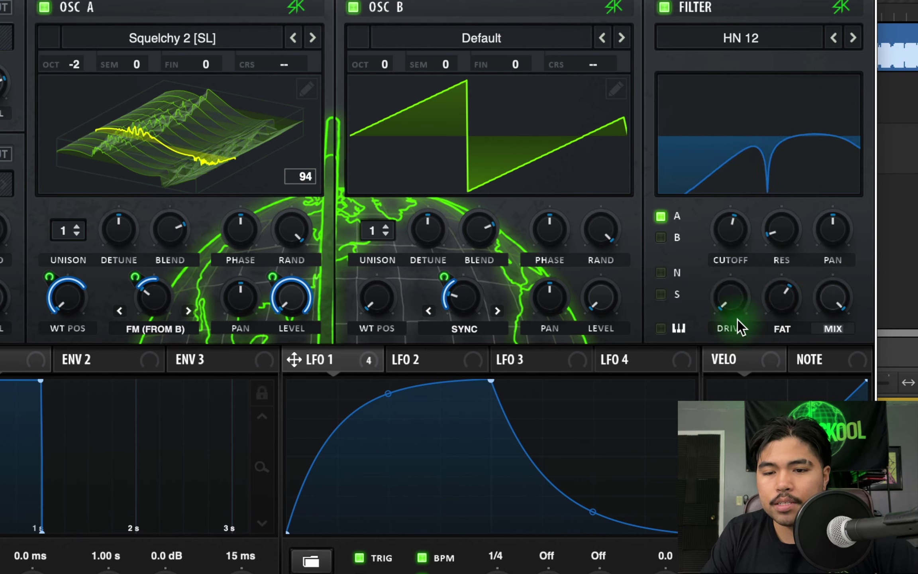
Bring the filter cutoff down to a low setting and modulate it upward with LFO 1
{"action": "left_click_drag", "start_coordinate": [735, 243], "coordinate": [732, 306]}
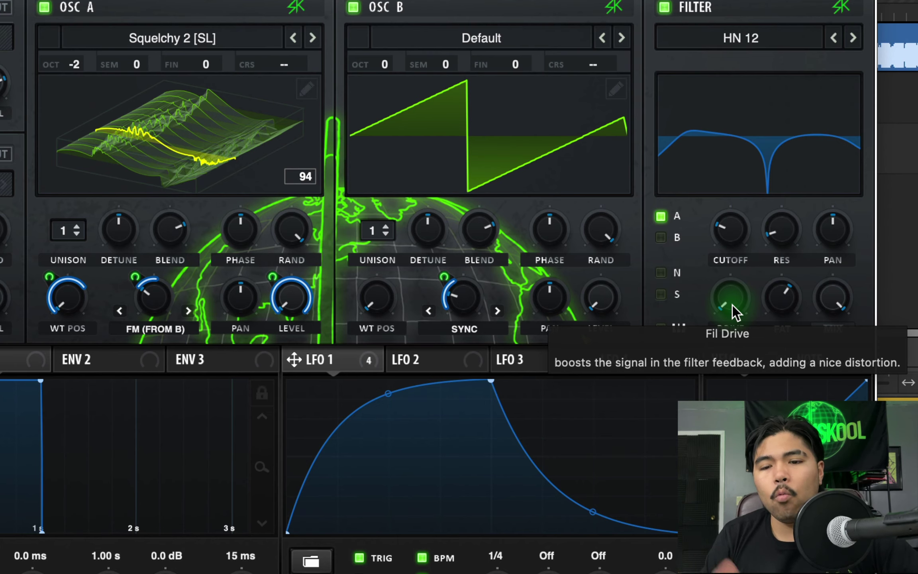
{"action": "mouse_move", "coordinate": [730, 220]}
{"action": "left_mouse_down"}
{"action": "mouse_move", "coordinate": [731, 238]}
{"action": "mouse_move", "coordinate": [741, 235]}
{"action": "mouse_move", "coordinate": [740, 222]}
{"action": "left_mouse_up"}
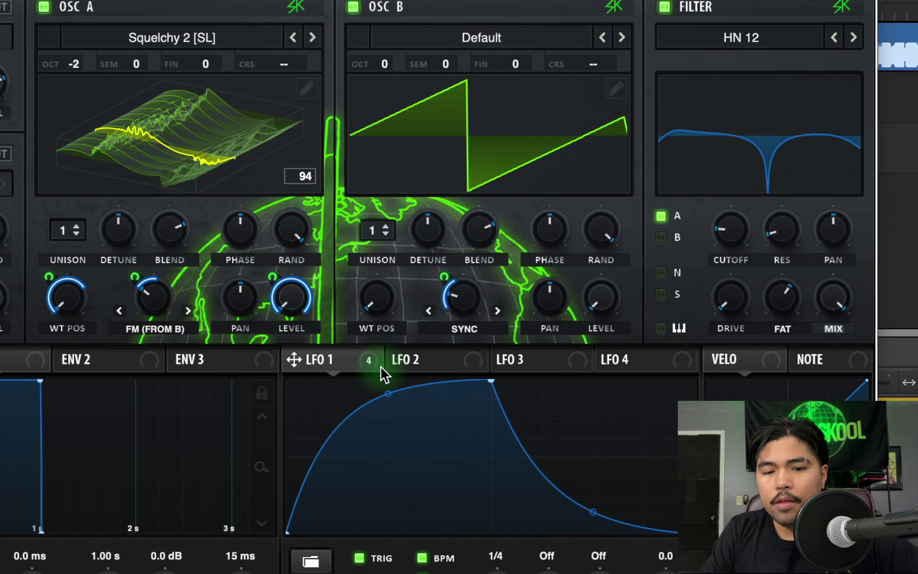
{"action": "left_click_drag", "start_coordinate": [378, 372], "coordinate": [729, 233]}
{"action": "left_click_drag", "start_coordinate": [688, 262], "coordinate": [687, 263]}
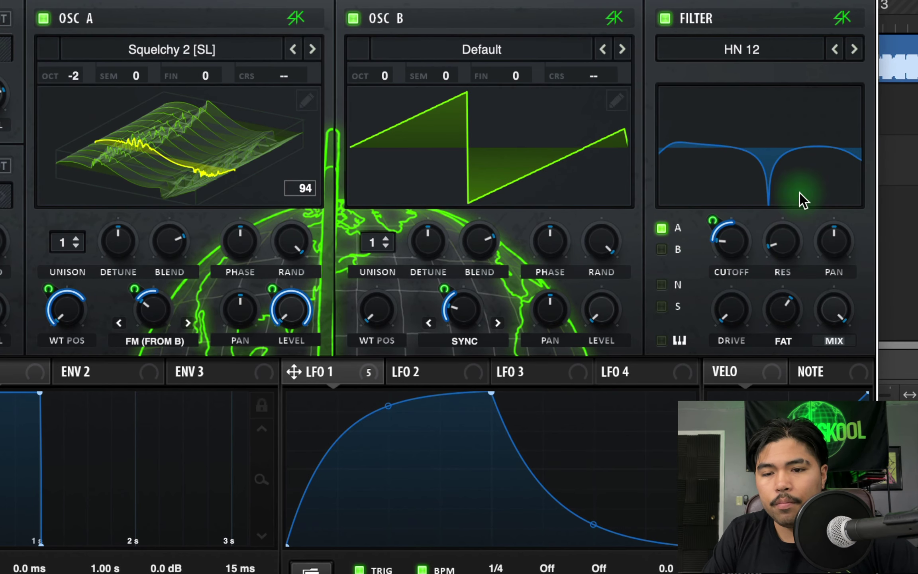
Raise the filter's resonance past its midpoint and turn its Fat control up to maximum
{"action": "mouse_move", "coordinate": [781, 246]}
{"action": "left_click_drag", "start_coordinate": [785, 190], "coordinate": [805, 140]}
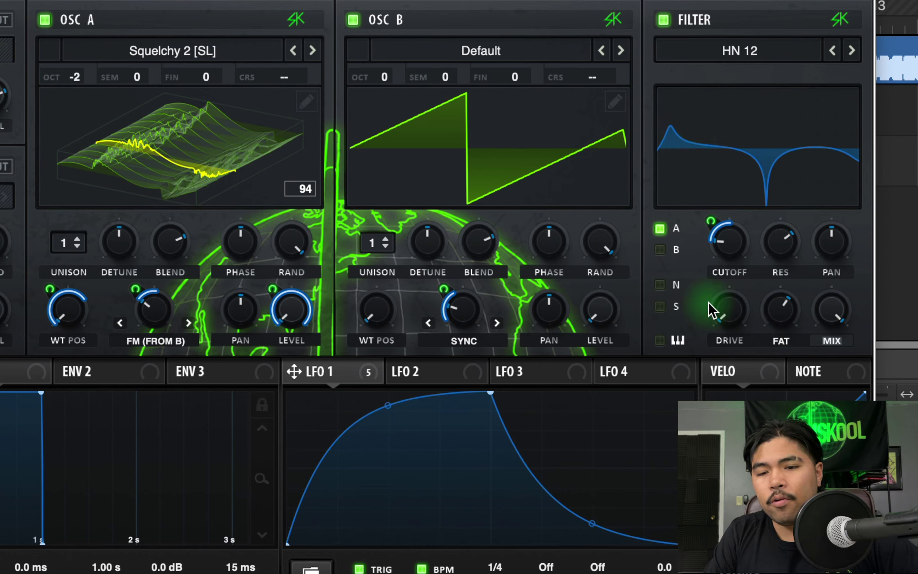
{"action": "mouse_move", "coordinate": [782, 325]}
{"action": "left_click_drag", "start_coordinate": [782, 324], "coordinate": [748, 384]}
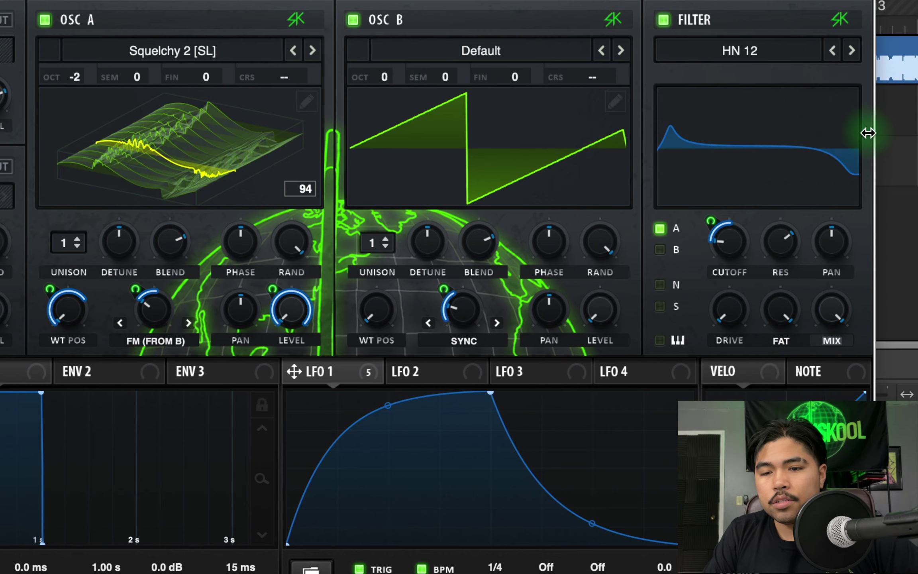
Modulate the filter's Fat control downward with LFO 1 and route the noise oscillator into the filter
{"action": "left_click_drag", "start_coordinate": [294, 371], "coordinate": [762, 330]}
{"action": "left_click_drag", "start_coordinate": [762, 295], "coordinate": [764, 323]}
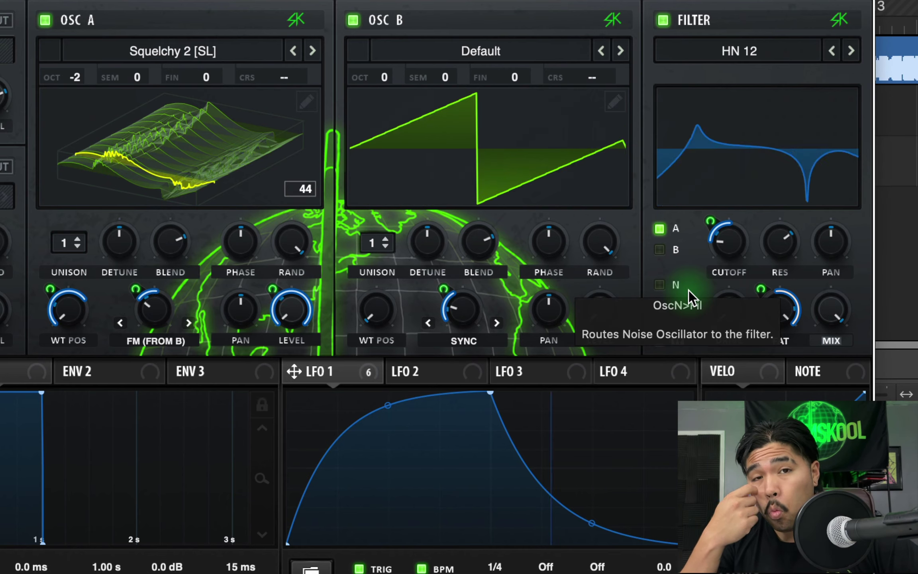
{"action": "left_click", "coordinate": [688, 290]}
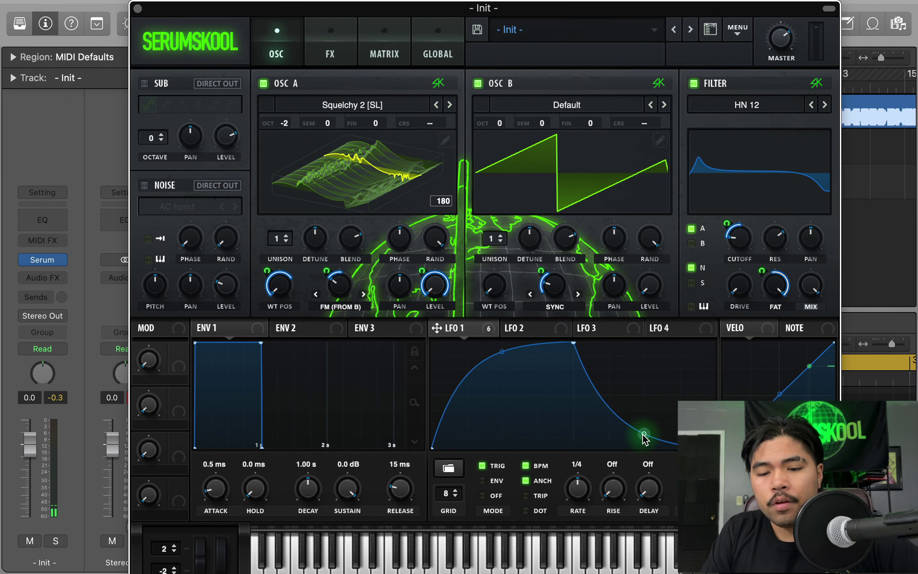
Modulate the X and Y positions of LFO 1's peak point with LFO 2 through LFO Bus 1
{"action": "left_click", "coordinate": [537, 337]}
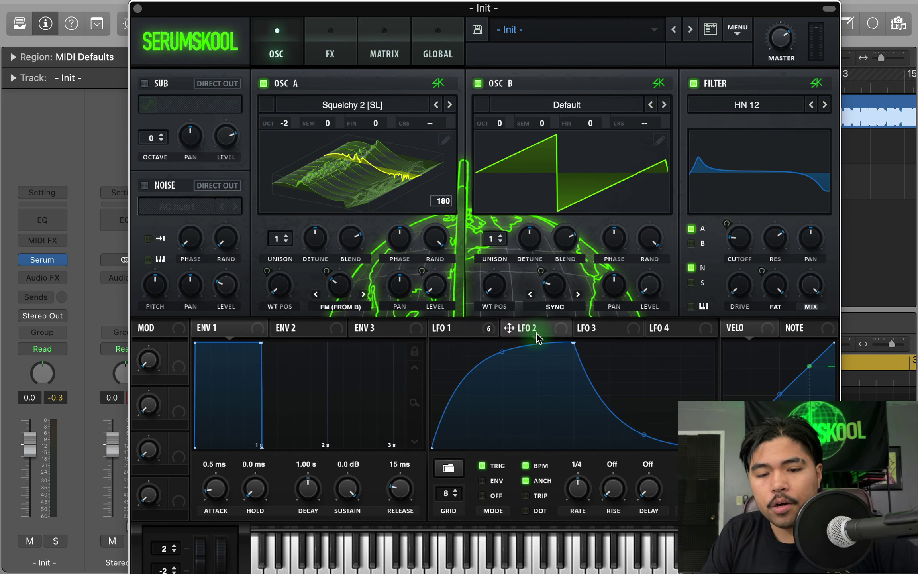
{"action": "left_click", "coordinate": [485, 331]}
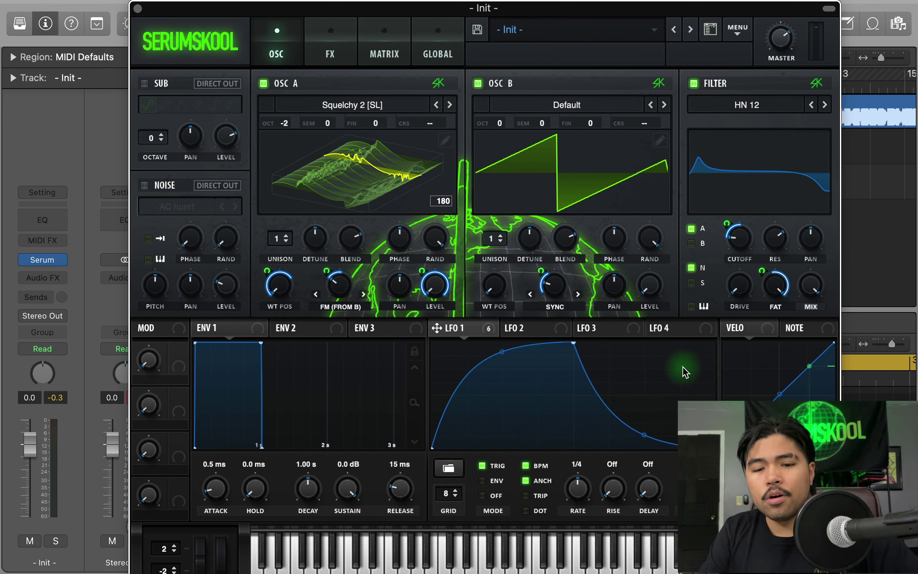
{"action": "mouse_move", "coordinate": [574, 342]}
{"action": "left_mouse_down"}
{"action": "mouse_move", "coordinate": [577, 334]}
{"action": "mouse_move", "coordinate": [488, 435]}
{"action": "mouse_move", "coordinate": [463, 450]}
{"action": "mouse_move", "coordinate": [573, 340]}
{"action": "left_mouse_up"}
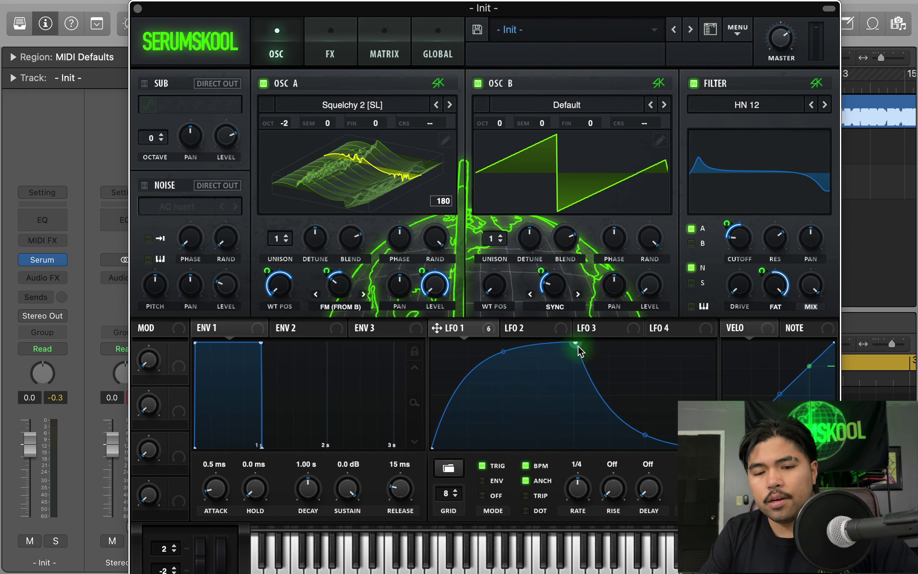
{"action": "right_click", "coordinate": [574, 345]}
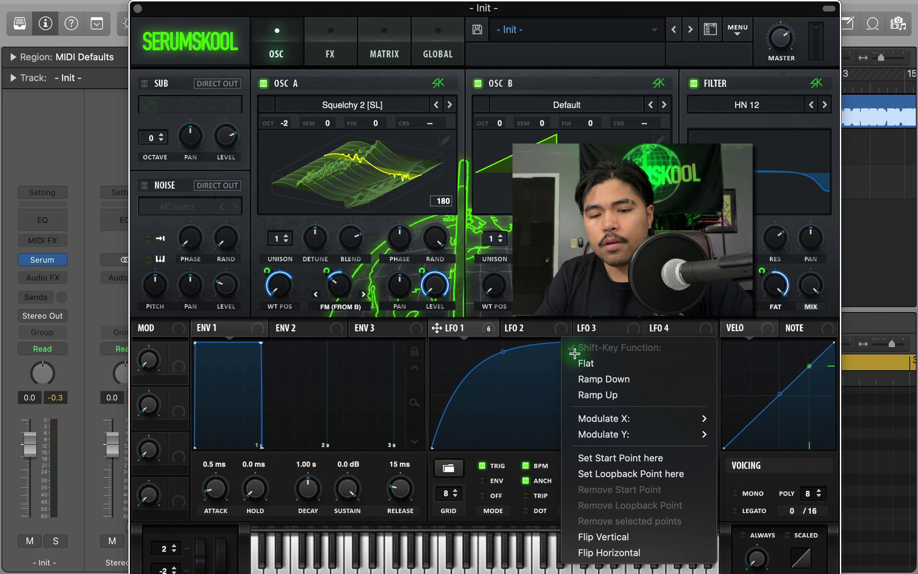
{"action": "mouse_move", "coordinate": [588, 412]}
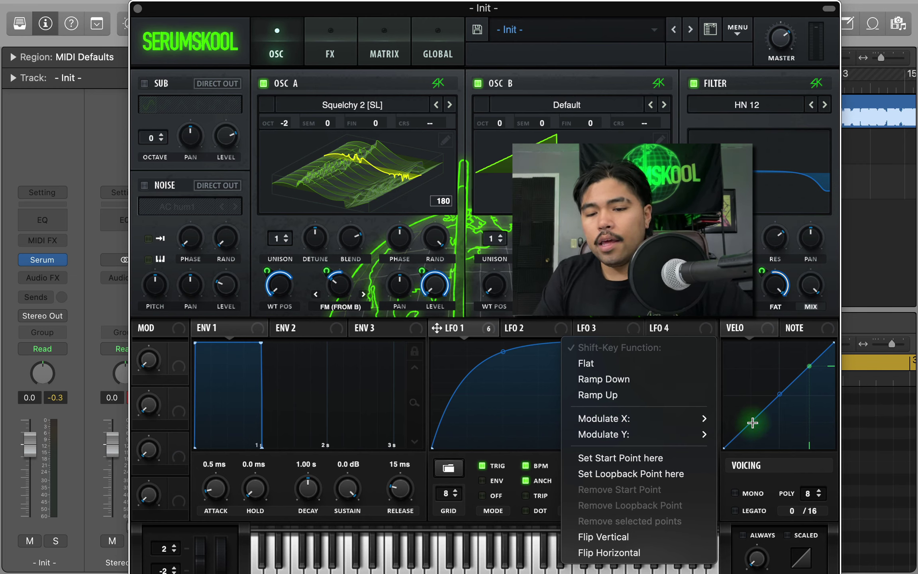
{"action": "mouse_move", "coordinate": [735, 417]}
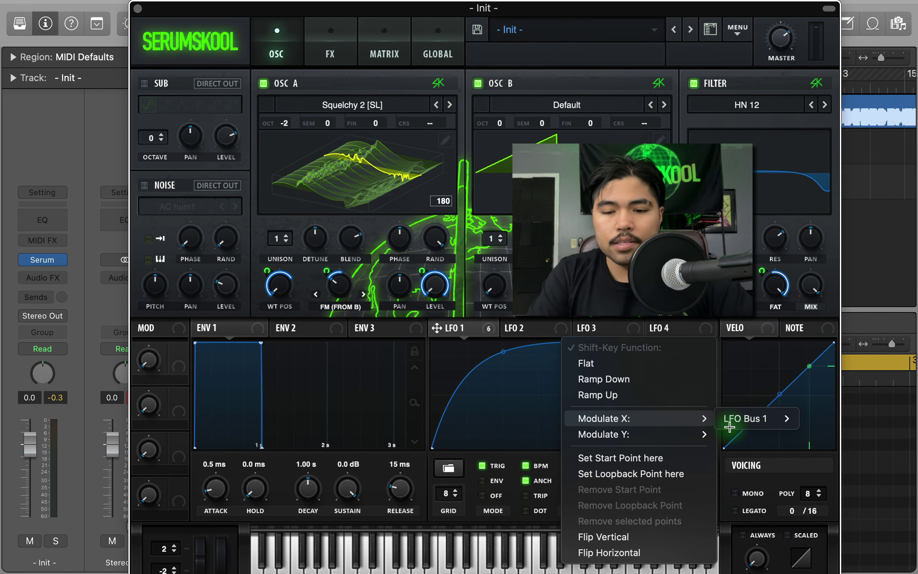
{"action": "mouse_move", "coordinate": [768, 413]}
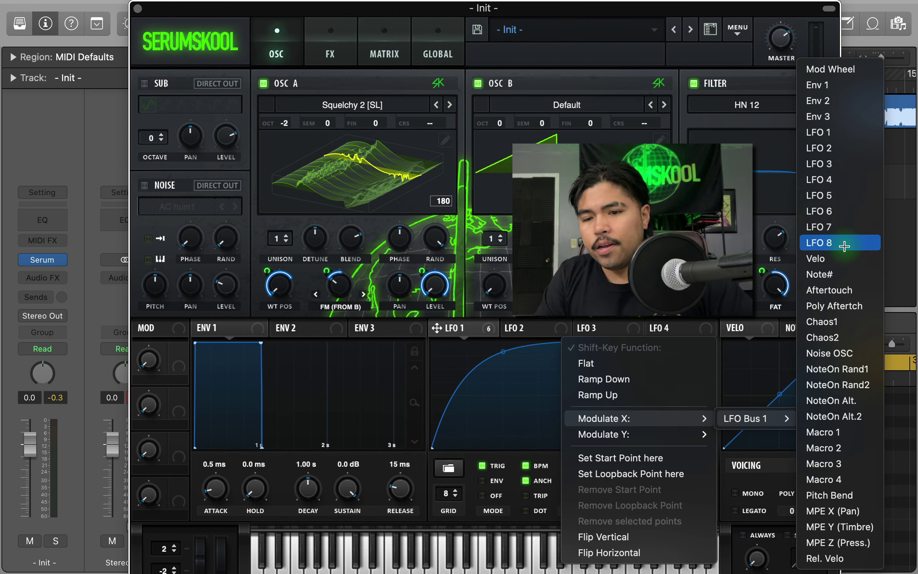
{"action": "left_click", "coordinate": [825, 147]}
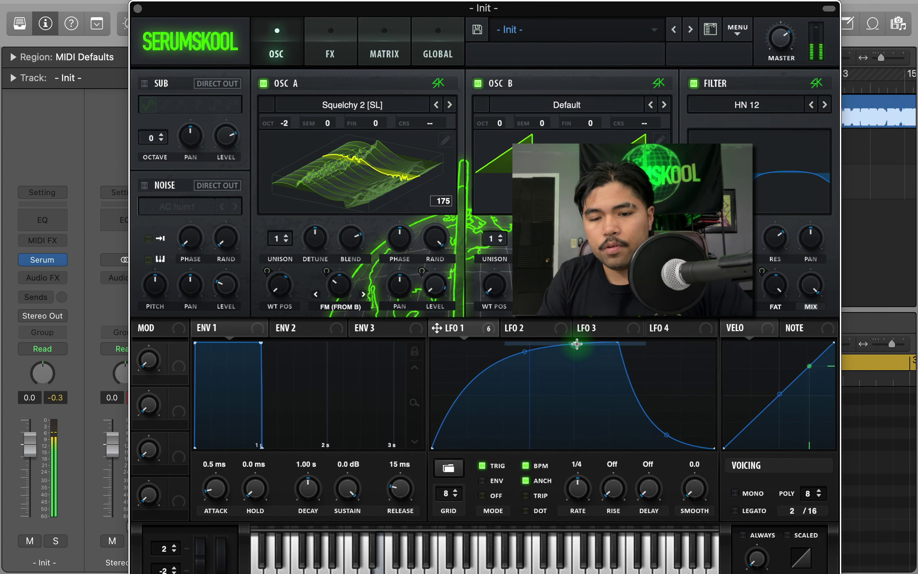
{"action": "left_click_drag", "start_coordinate": [576, 343], "coordinate": [621, 342]}
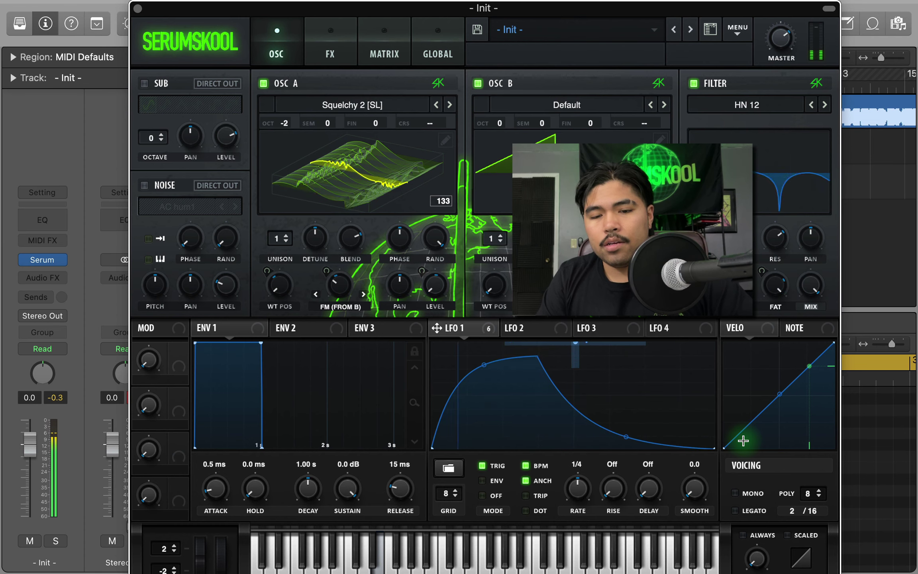
Check the LFO Bus 1 routing in the modulation matrix and move LFO 1's peak point to the curve's start at about mid-height
{"action": "left_click", "coordinate": [438, 53]}
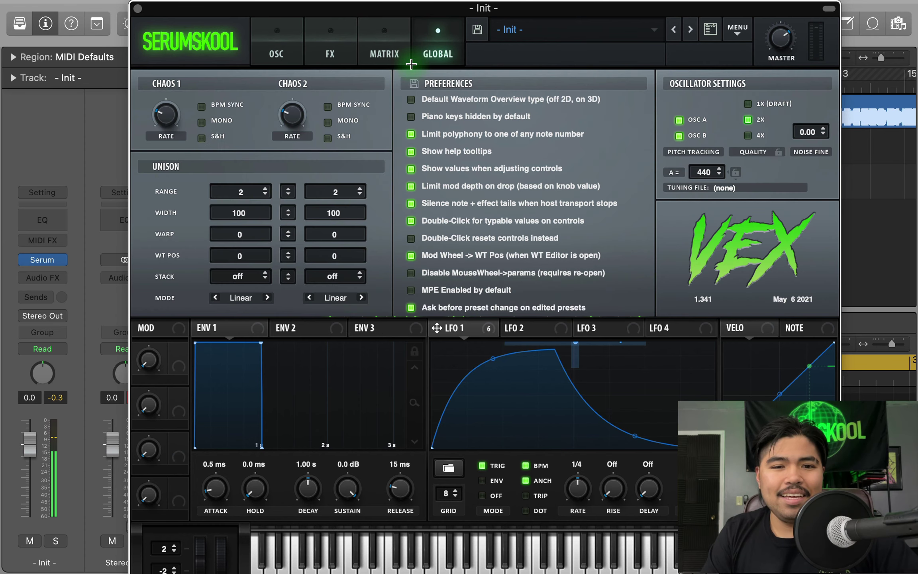
{"action": "left_click", "coordinate": [384, 54]}
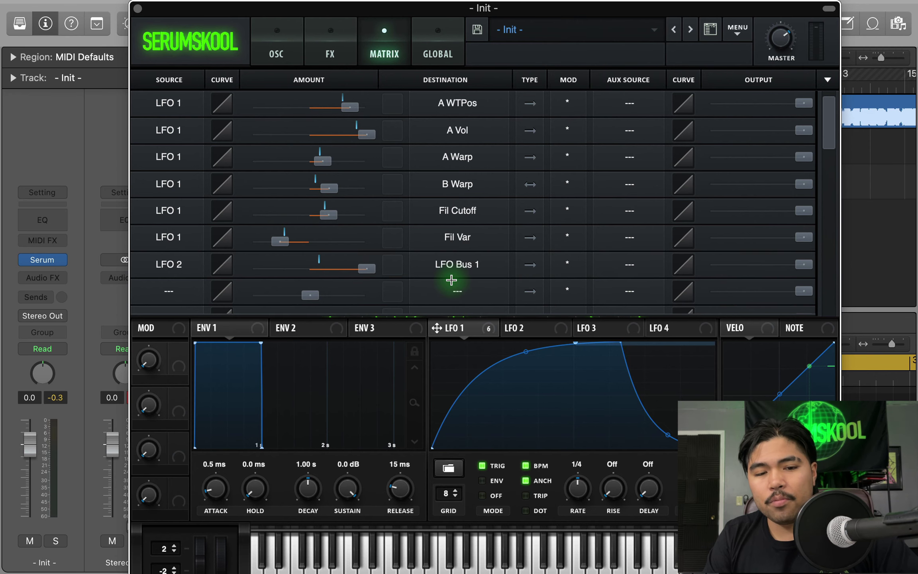
{"action": "left_click", "coordinate": [281, 53]}
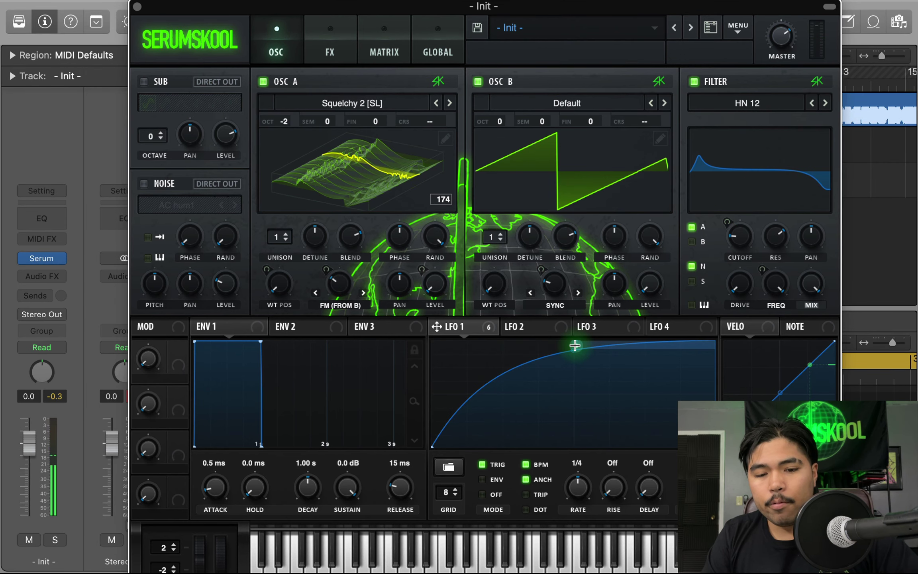
{"action": "left_click_drag", "start_coordinate": [575, 345], "coordinate": [425, 384]}
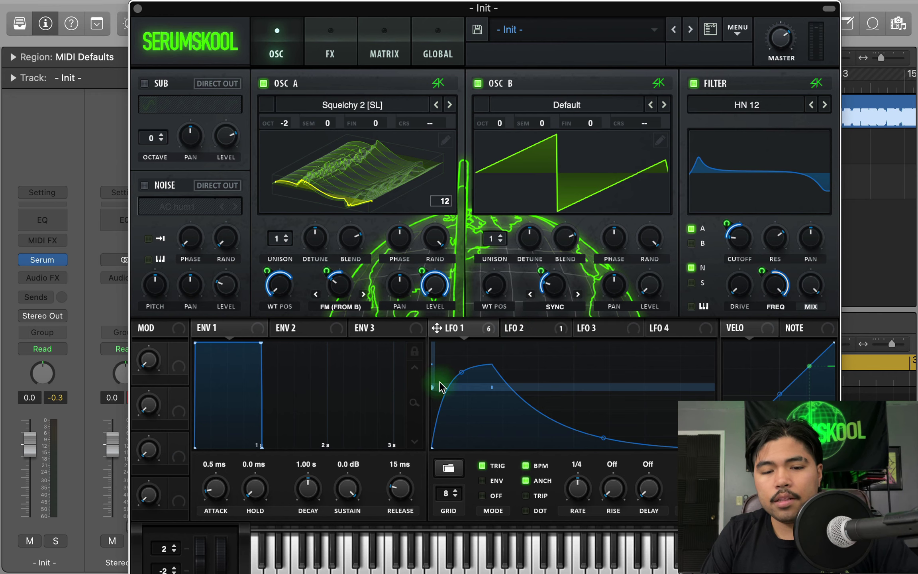
Set LFO 2 to Trig mode at a 1/2 rate and shape it into a rounded rise with a late, lowered peak and steep curved fall
{"action": "left_click", "coordinate": [530, 333]}
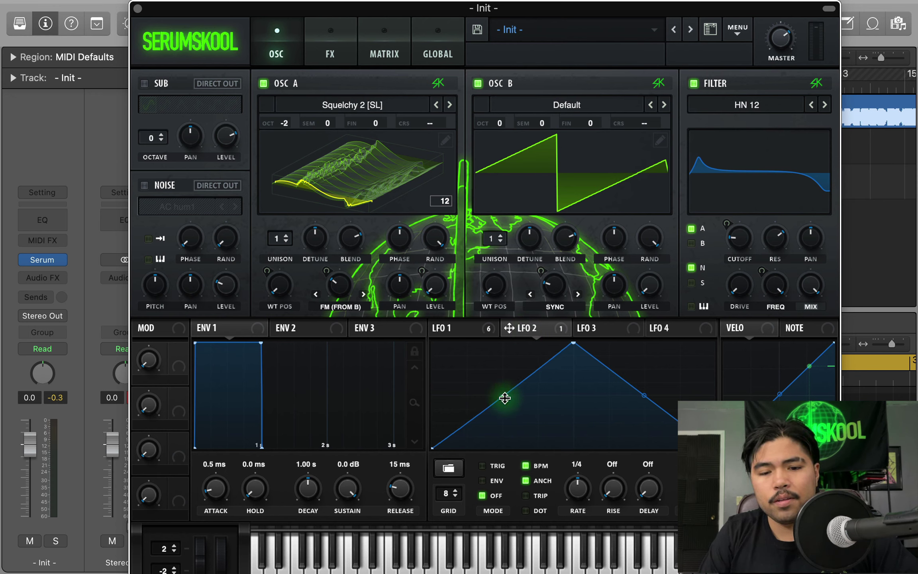
{"action": "left_click_drag", "start_coordinate": [504, 397], "coordinate": [504, 381]}
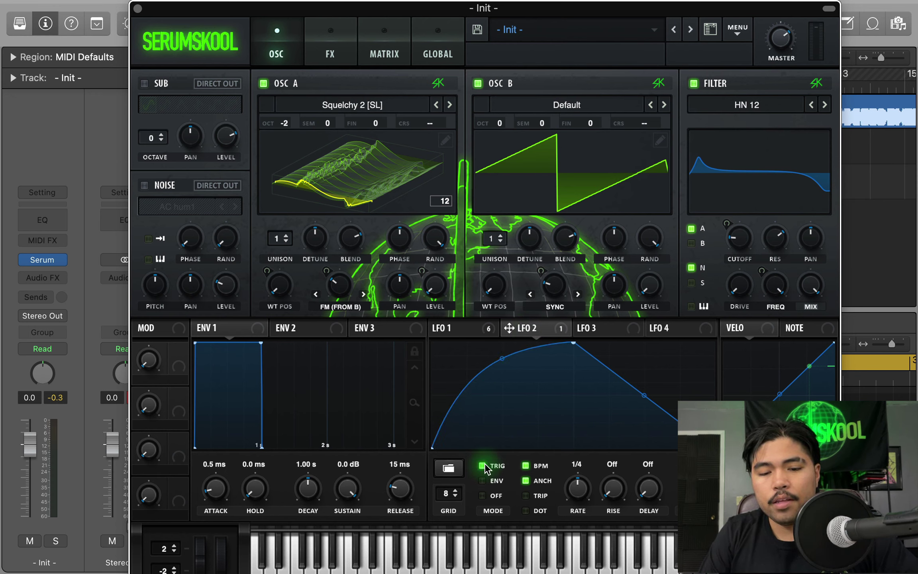
{"action": "left_click_drag", "start_coordinate": [573, 485], "coordinate": [582, 480]}
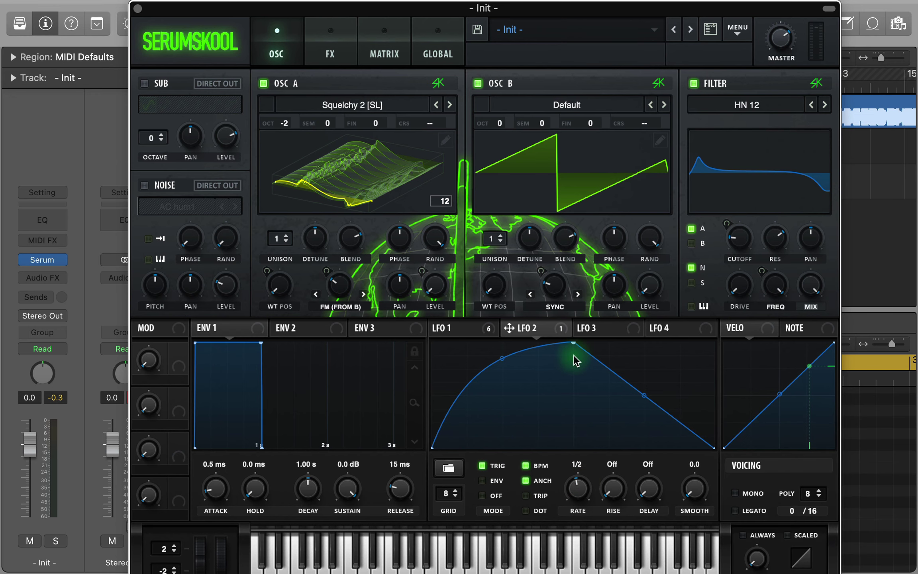
{"action": "left_click_drag", "start_coordinate": [573, 343], "coordinate": [644, 371]}
{"action": "left_click_drag", "start_coordinate": [679, 409], "coordinate": [666, 433]}
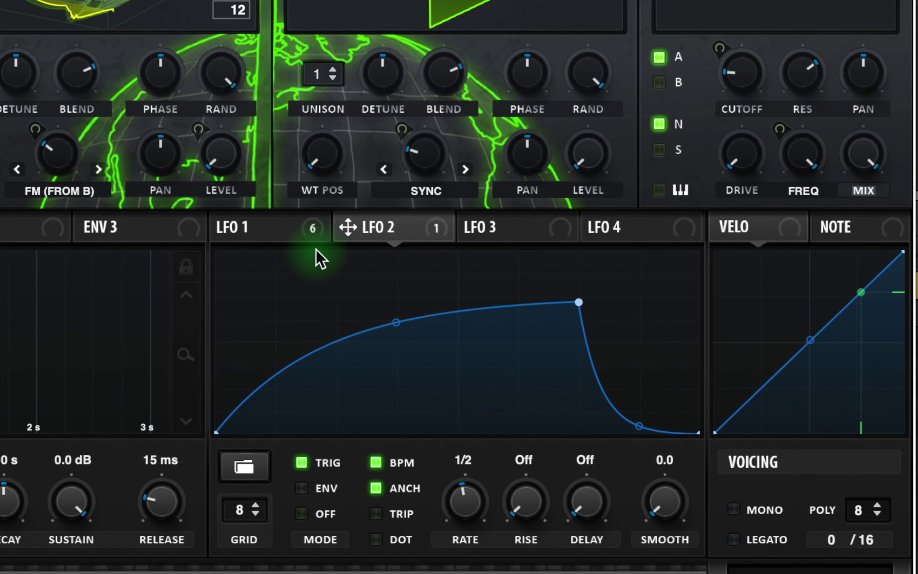
Play notes to watch LFO 1's peak point move, and compare its motion with LFO 2's rise and fall
{"action": "left_click", "coordinate": [315, 235]}
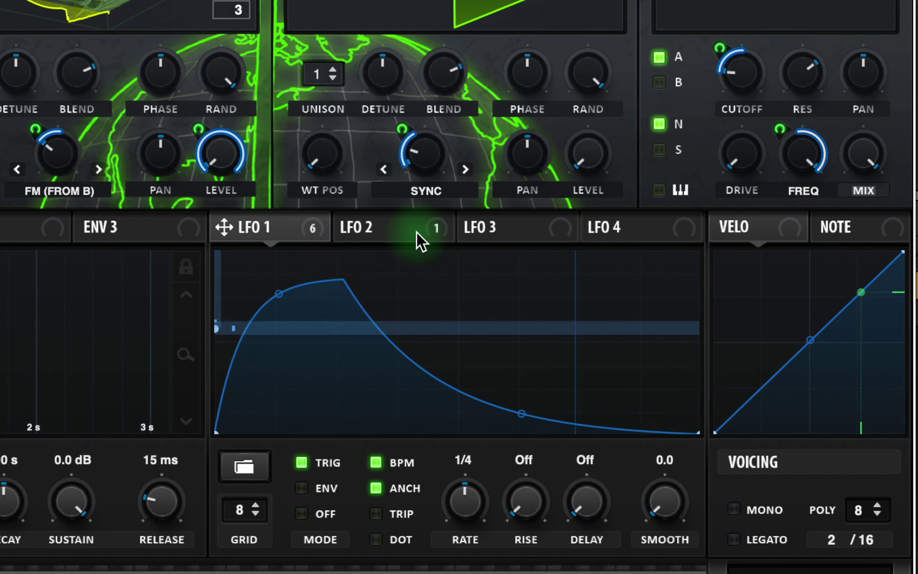
{"action": "mouse_move", "coordinate": [416, 231]}
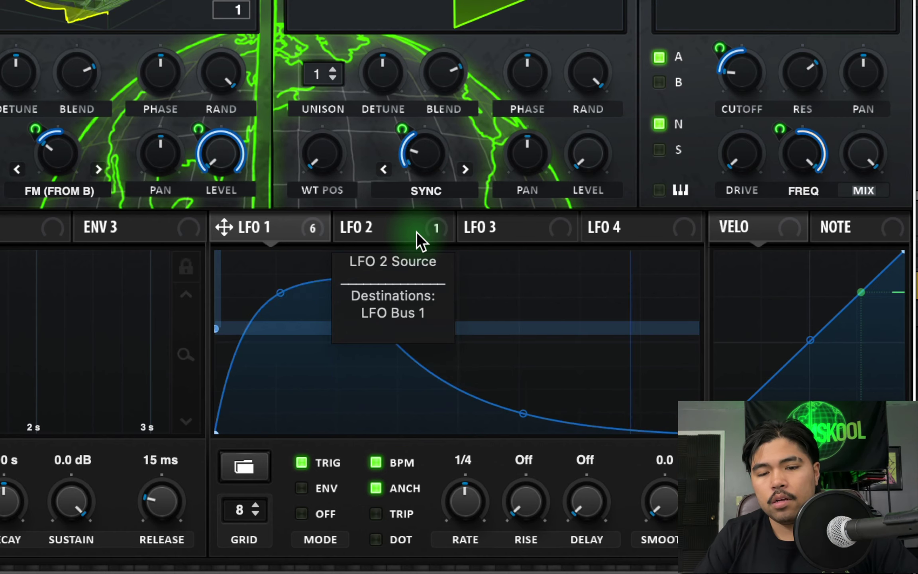
{"action": "left_click", "coordinate": [417, 232]}
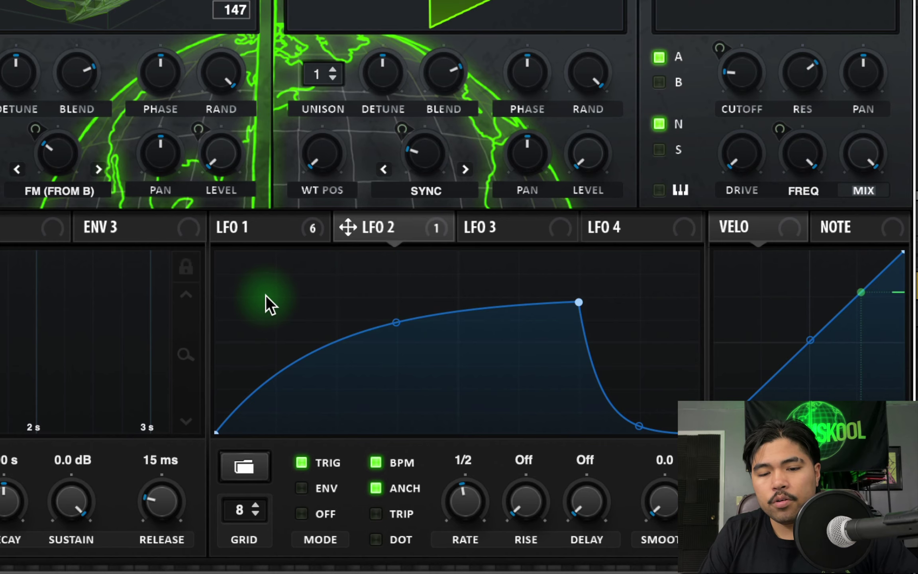
{"action": "left_click_drag", "start_coordinate": [426, 347], "coordinate": [452, 443]}
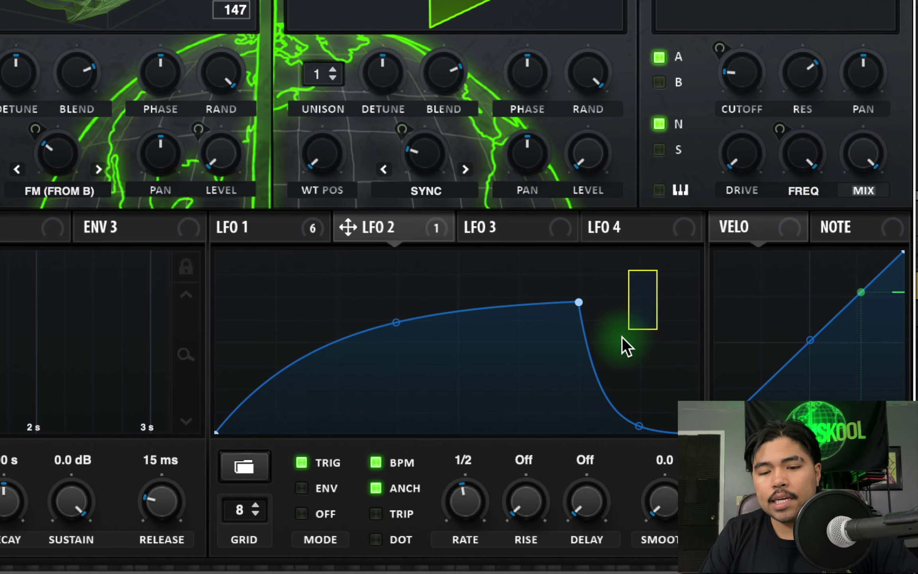
{"action": "left_click_drag", "start_coordinate": [576, 382], "coordinate": [551, 425]}
{"action": "left_click", "coordinate": [638, 261]}
{"action": "left_click_drag", "start_coordinate": [543, 387], "coordinate": [532, 414]}
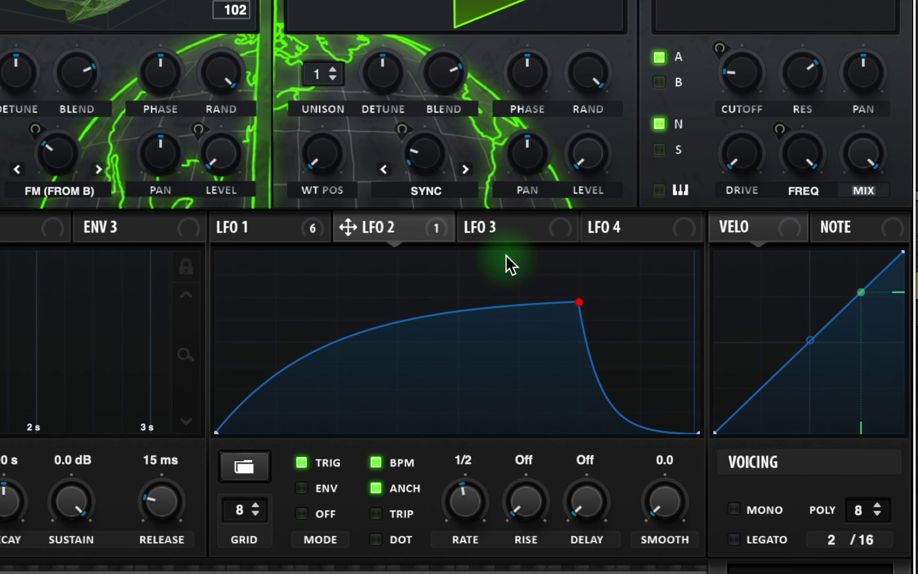
Draw an LFO 4 curve with a small rounded bump at the start, a flat middle and a triangular peak in the second half
{"action": "left_click", "coordinate": [539, 232]}
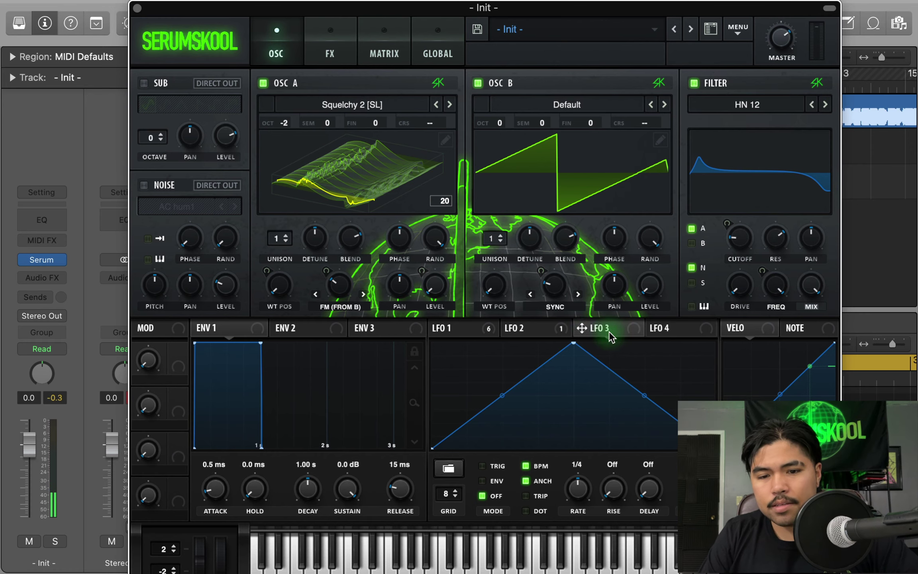
{"action": "left_click", "coordinate": [442, 328]}
{"action": "left_click", "coordinate": [603, 327]}
{"action": "left_click", "coordinate": [659, 330]}
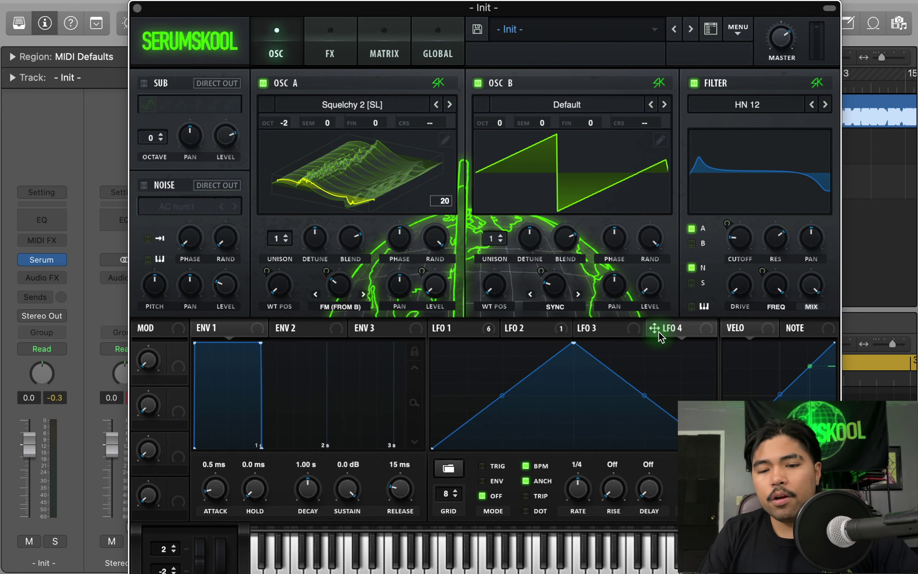
{"action": "double_click", "coordinate": [550, 433]}
{"action": "left_click_drag", "start_coordinate": [549, 433], "coordinate": [578, 460]}
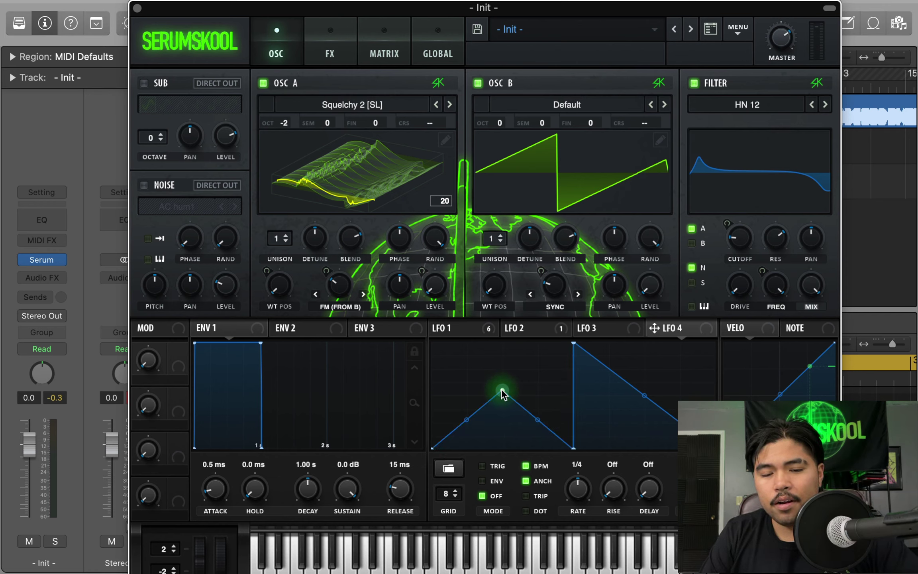
{"action": "left_click_drag", "start_coordinate": [502, 391], "coordinate": [504, 448]}
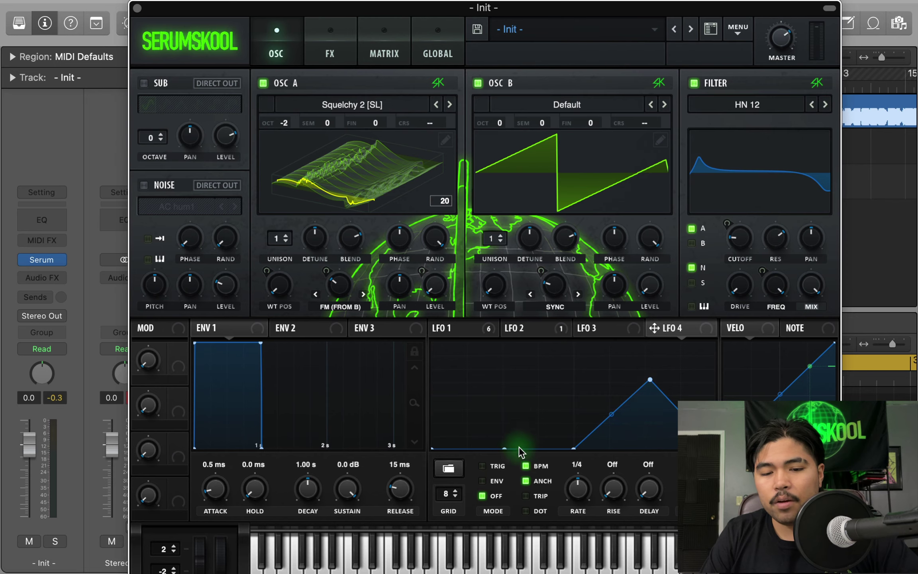
{"action": "left_click_drag", "start_coordinate": [506, 447], "coordinate": [487, 429]}
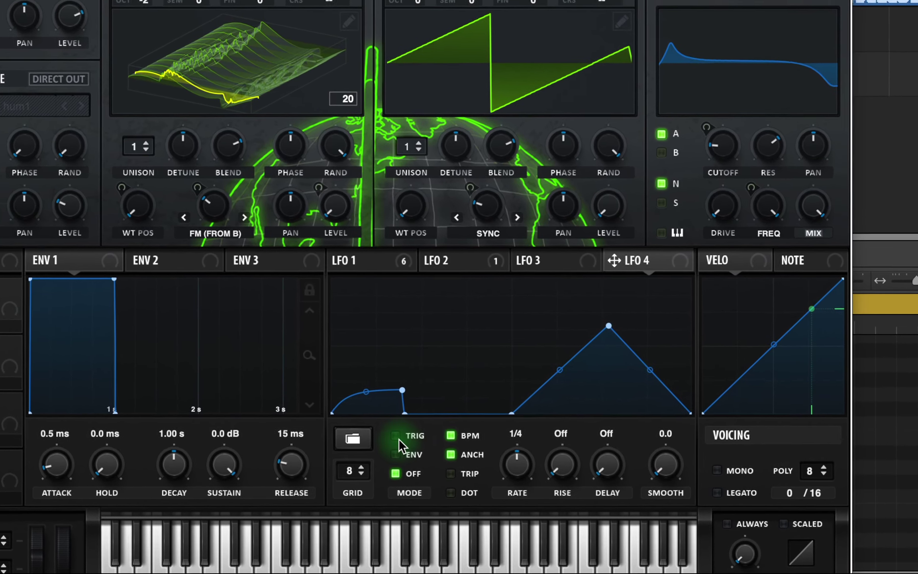
Set LFO 4 to Trig mode with a one-bar rate, and raise its second peak to full height with an inward-curved rise
{"action": "left_click", "coordinate": [397, 437]}
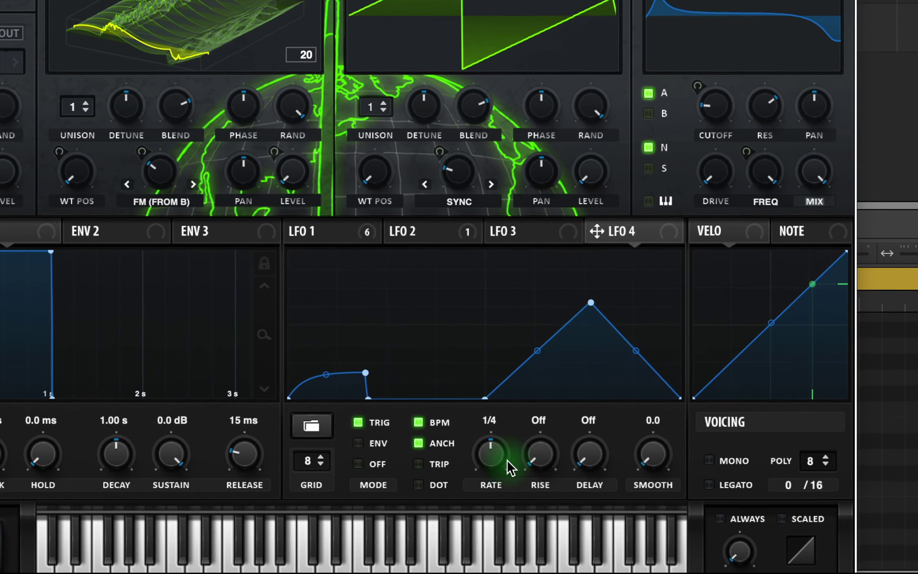
{"action": "left_click_drag", "start_coordinate": [532, 471], "coordinate": [482, 468]}
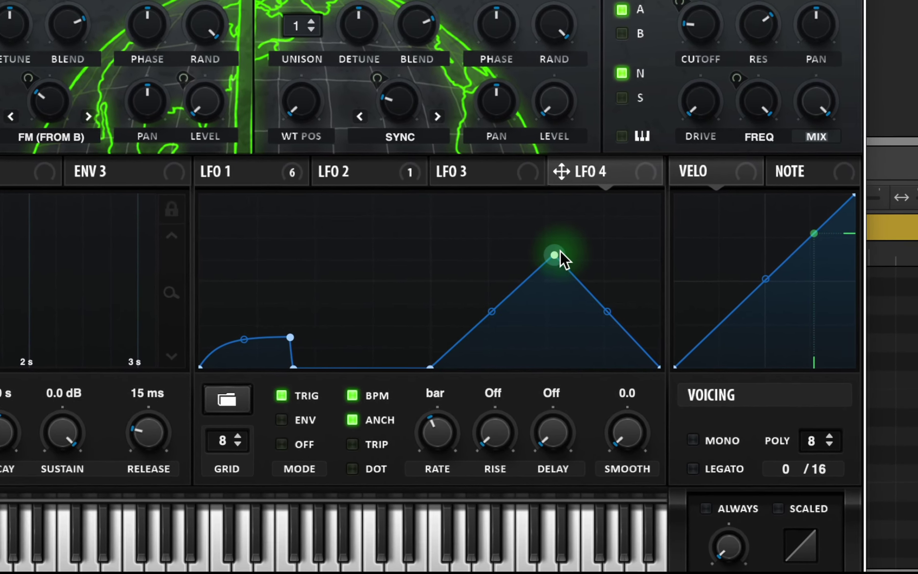
{"action": "left_click_drag", "start_coordinate": [555, 247], "coordinate": [553, 192]}
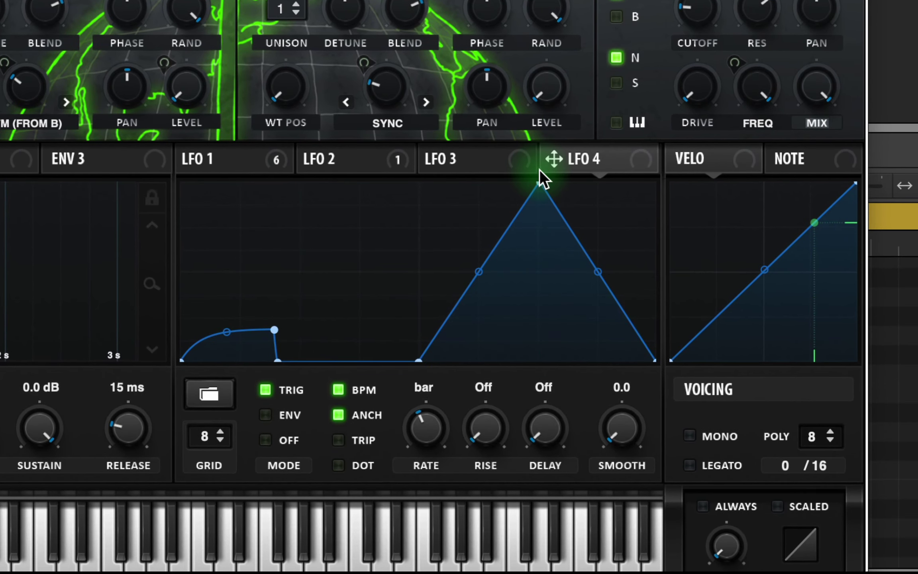
{"action": "left_click_drag", "start_coordinate": [482, 275], "coordinate": [520, 310]}
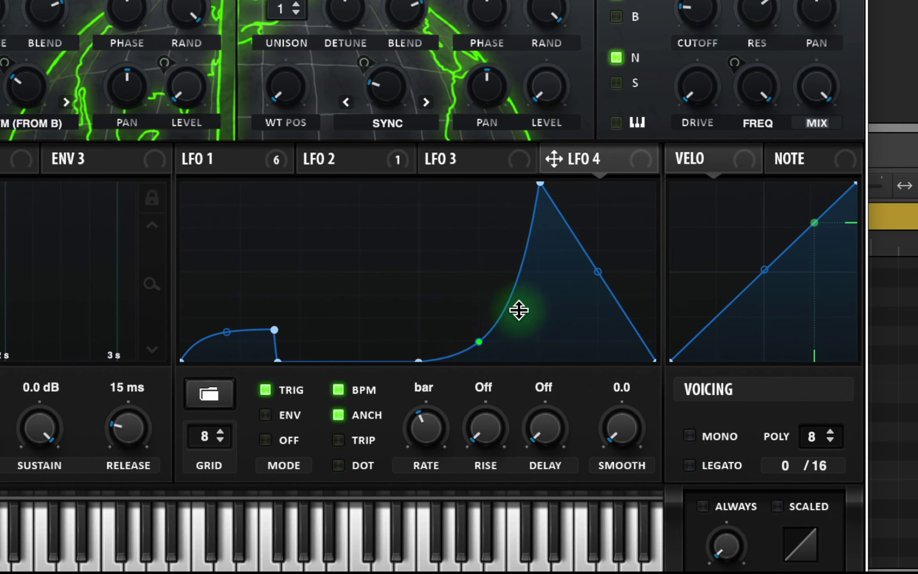
Curve LFO 4's final fall steeply inward and lower its second peak to slightly above mid-height
{"action": "left_click_drag", "start_coordinate": [596, 274], "coordinate": [586, 314]}
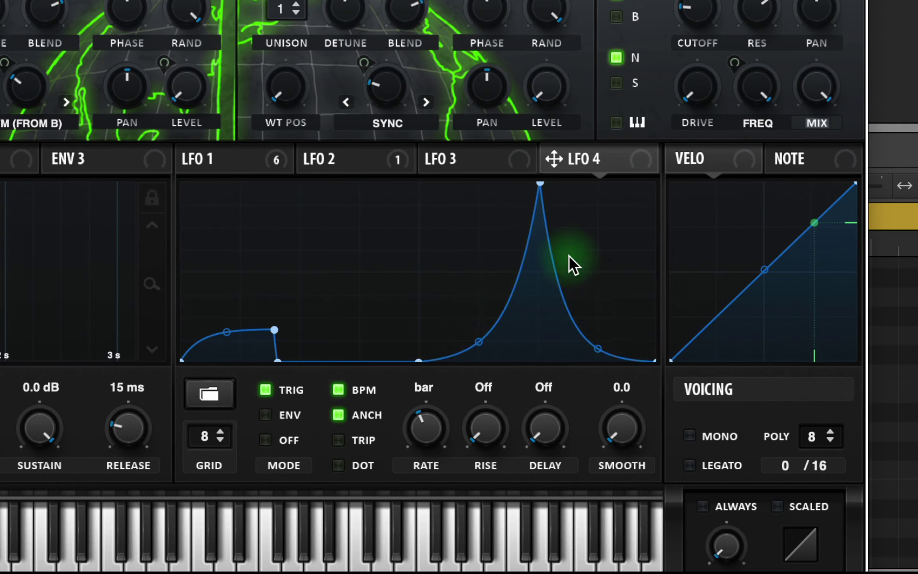
{"action": "left_click_drag", "start_coordinate": [541, 186], "coordinate": [535, 250]}
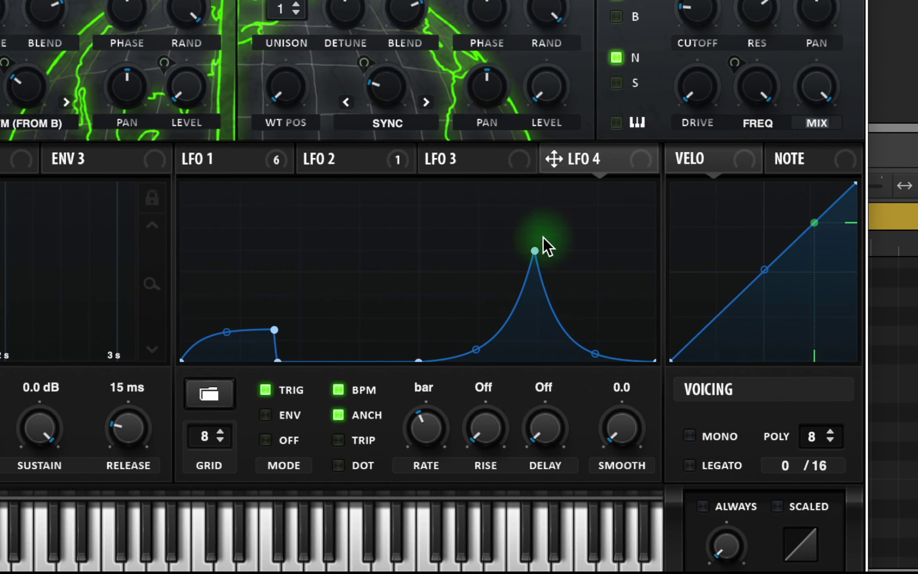
Modulate the height of both LFO 4 peaks with LFO Bus 1, and reshape the curve by dropping the second peak to zero and rounding the first rise
{"action": "right_click", "coordinate": [532, 247]}
{"action": "mouse_move", "coordinate": [596, 388]}
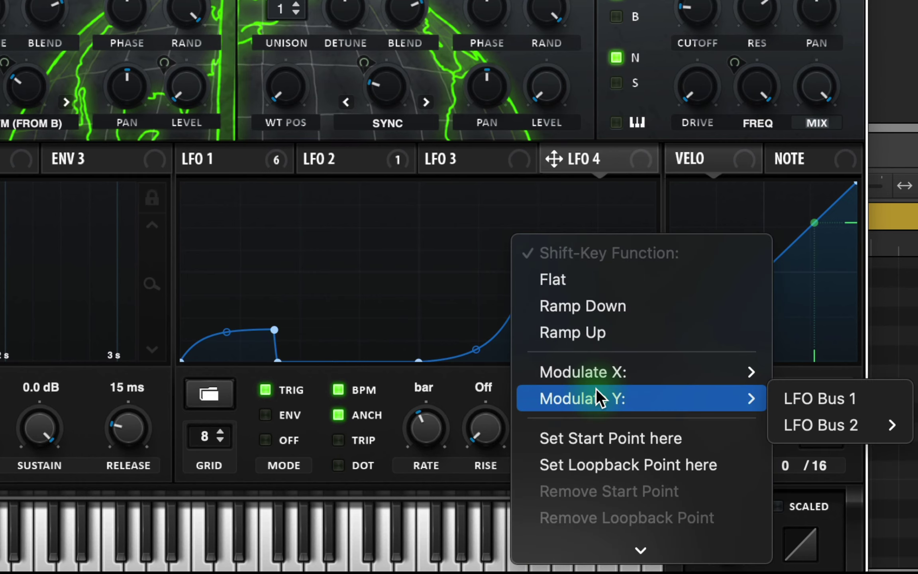
{"action": "left_click", "coordinate": [834, 397]}
{"action": "right_click", "coordinate": [273, 328]}
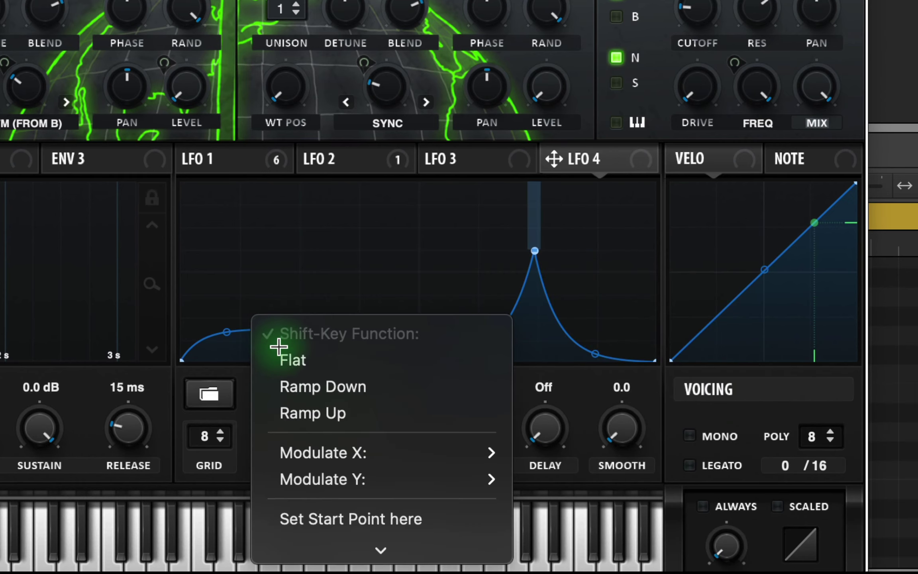
{"action": "mouse_move", "coordinate": [478, 479]}
{"action": "left_click", "coordinate": [543, 479]}
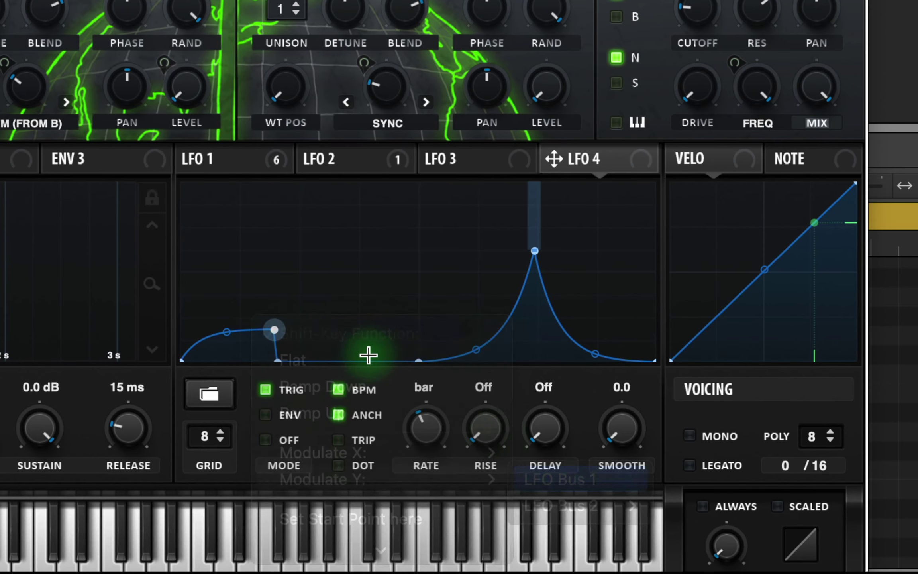
{"action": "left_click_drag", "start_coordinate": [534, 251], "coordinate": [576, 398]}
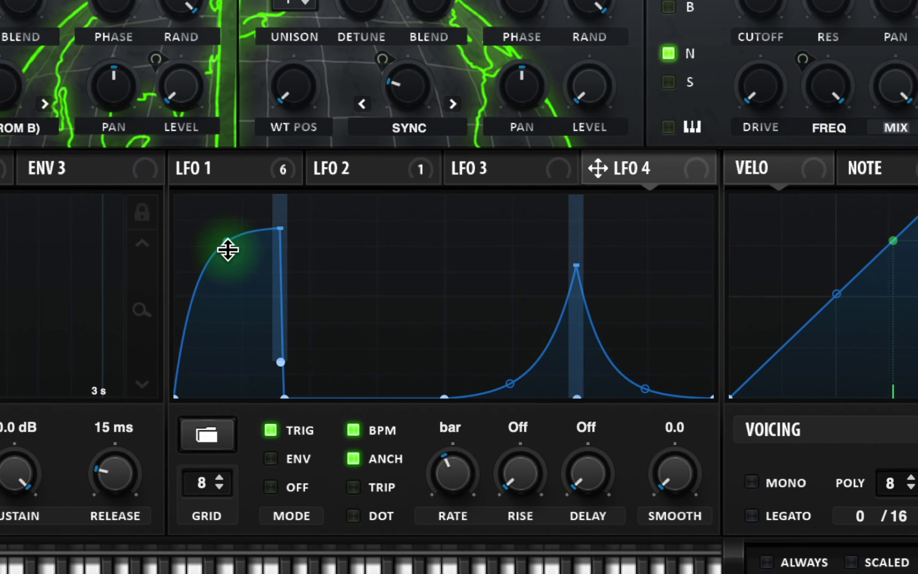
{"action": "left_click_drag", "start_coordinate": [227, 250], "coordinate": [232, 234]}
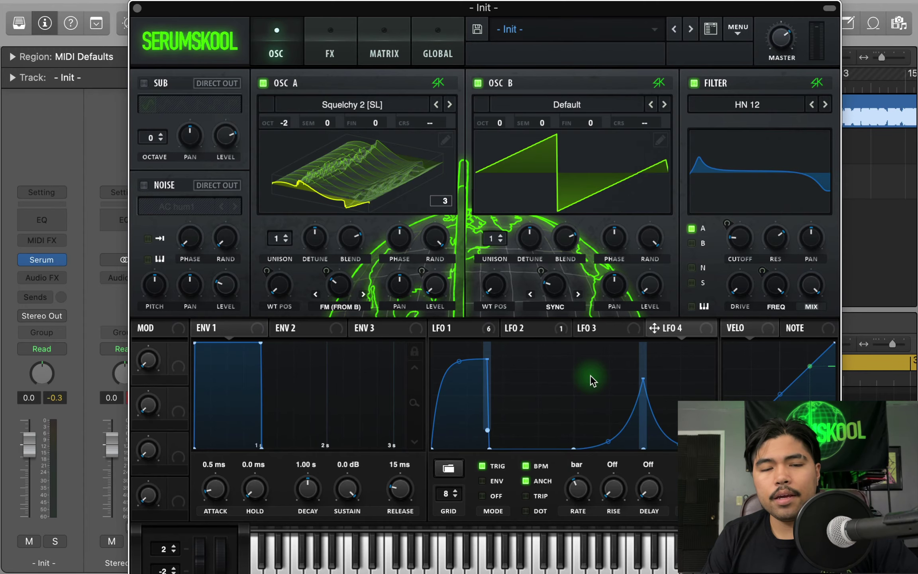
Route LFO 4 to master tuning in the modulation matrix with a very small positive amount and bidirectional modulation
{"action": "left_click", "coordinate": [381, 41]}
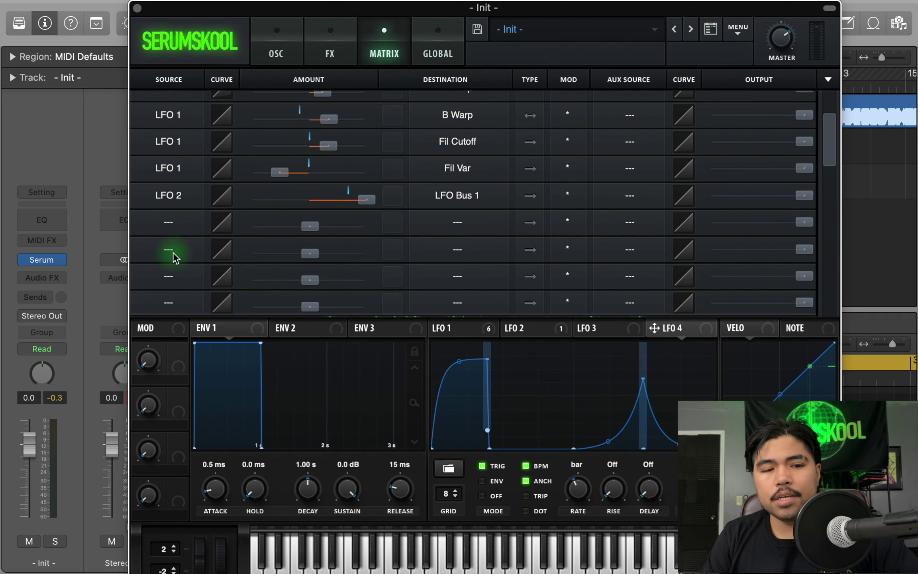
{"action": "left_click", "coordinate": [172, 223]}
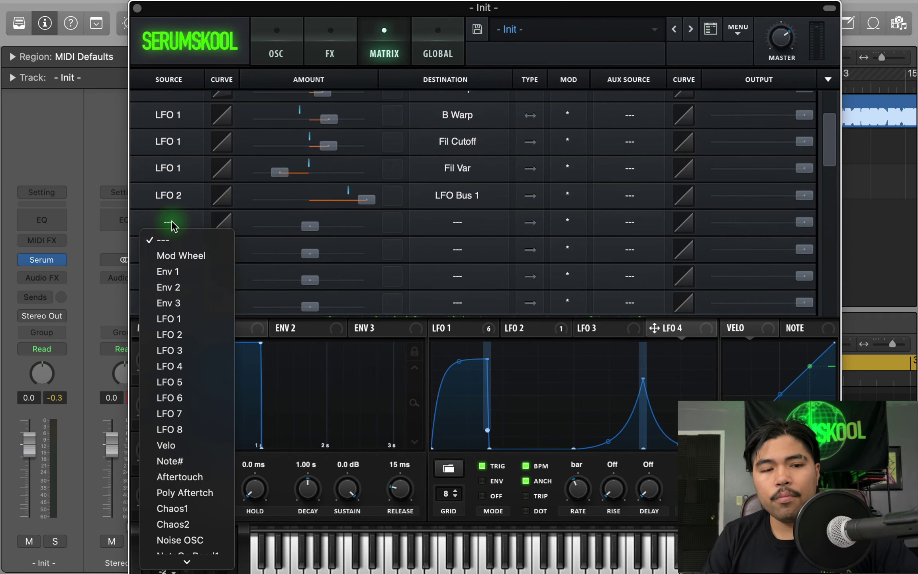
{"action": "left_click", "coordinate": [183, 365]}
{"action": "left_click", "coordinate": [461, 221]}
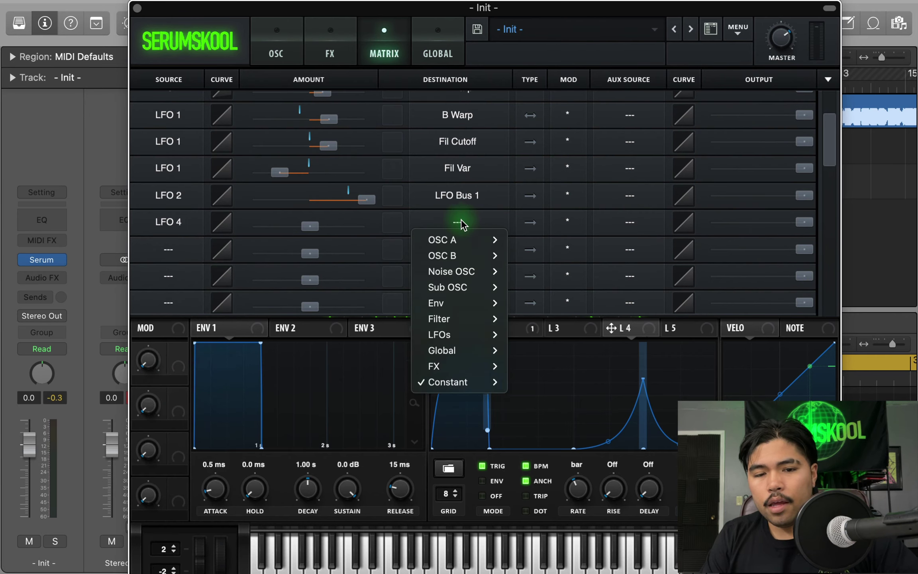
{"action": "mouse_move", "coordinate": [462, 351]}
{"action": "left_click", "coordinate": [518, 351]}
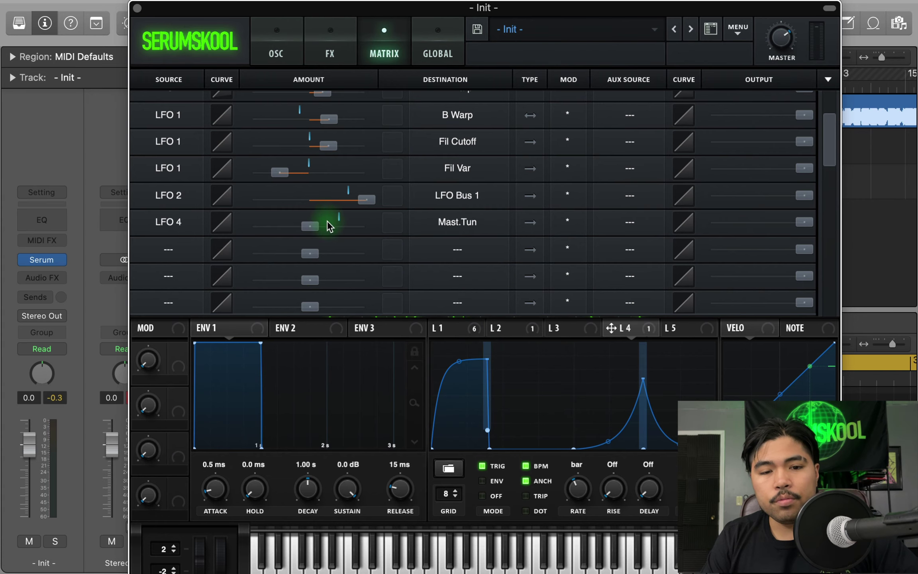
{"action": "mouse_move", "coordinate": [315, 231]}
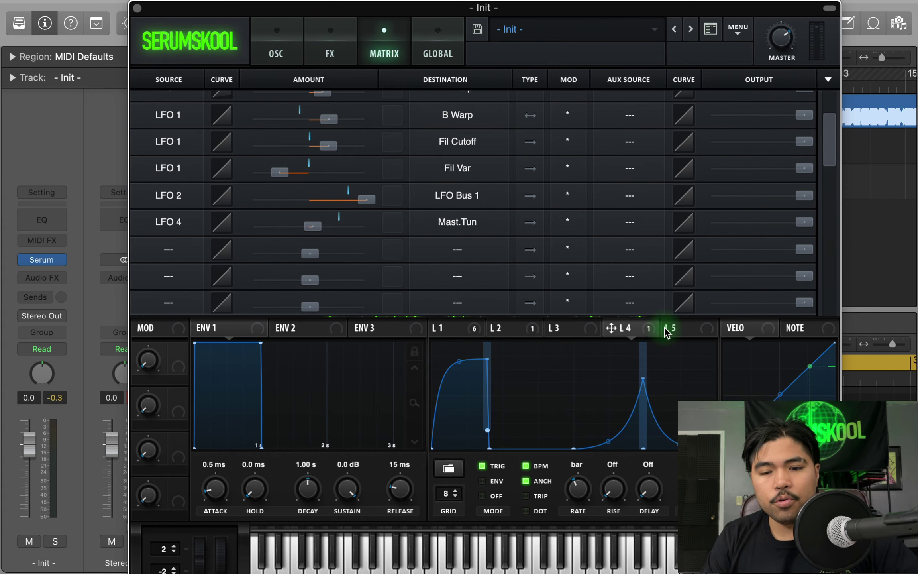
{"action": "left_click", "coordinate": [530, 224]}
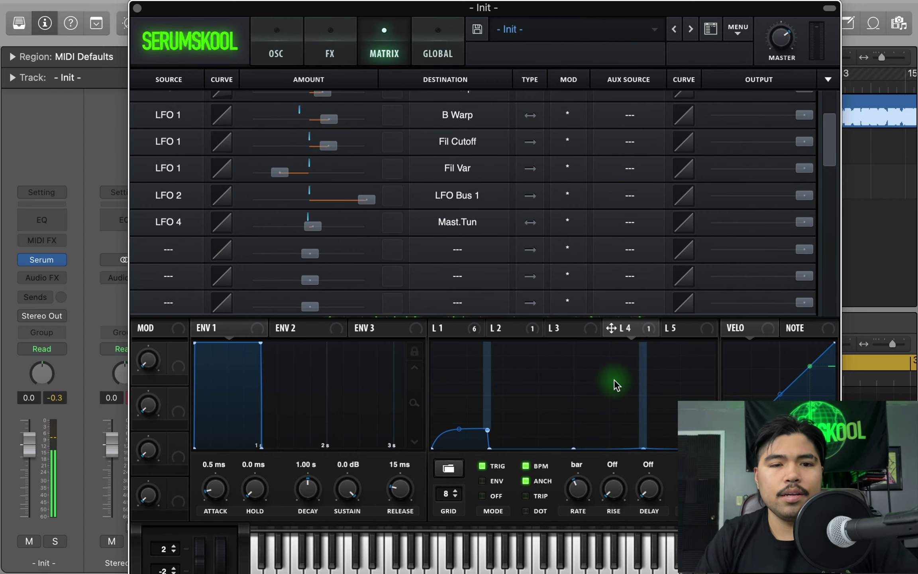
Shape LFO 3 into a rounded rise to about two-thirds height, falling to zero at the midpoint and staying flat
{"action": "left_click", "coordinate": [341, 53]}
{"action": "left_click", "coordinate": [295, 57]}
{"action": "left_click", "coordinate": [564, 327]}
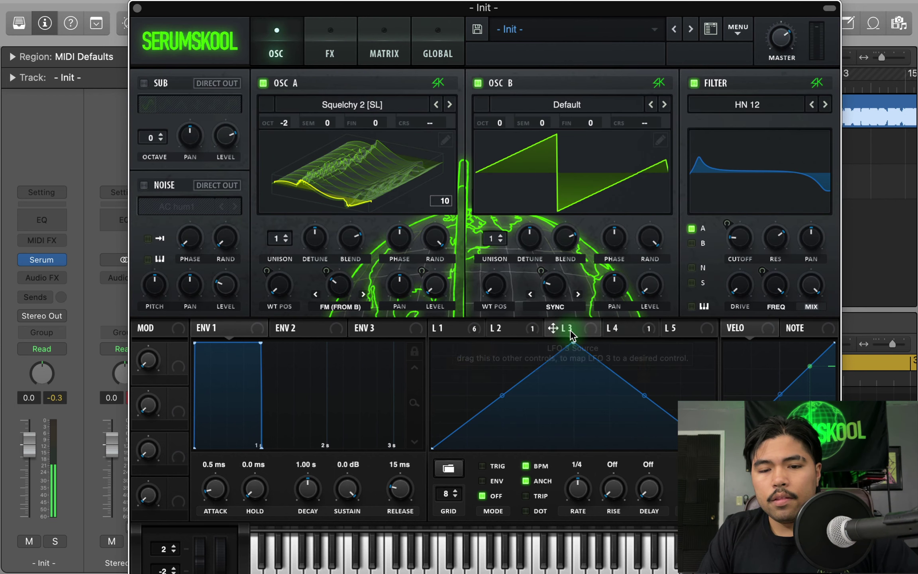
{"action": "mouse_move", "coordinate": [542, 384]}
{"action": "left_mouse_down"}
{"action": "mouse_move", "coordinate": [543, 365]}
{"action": "mouse_move", "coordinate": [537, 377]}
{"action": "left_mouse_up"}
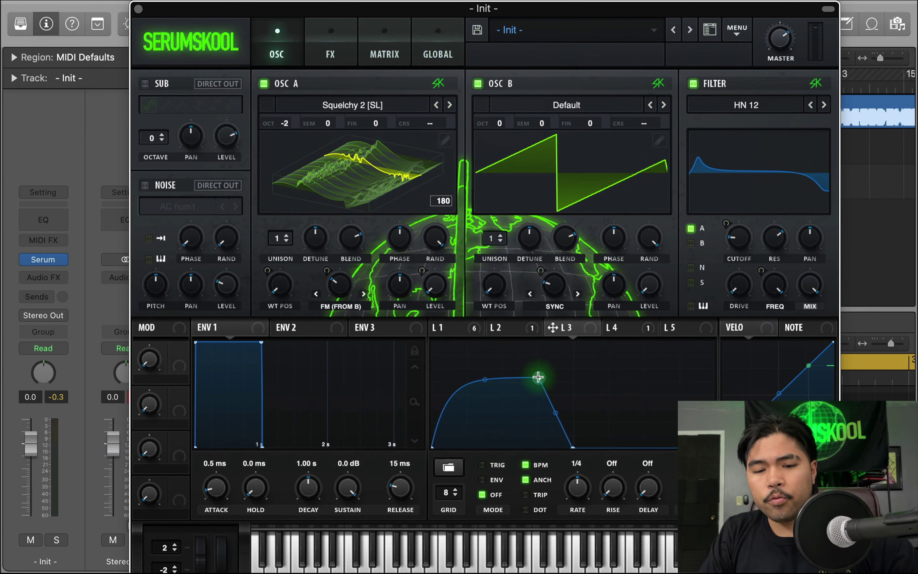
Modulate the X and Y position of LFO 3's peak point with LFO Bus 2, using LFO 4 as the bus source
{"action": "right_click", "coordinate": [538, 376]}
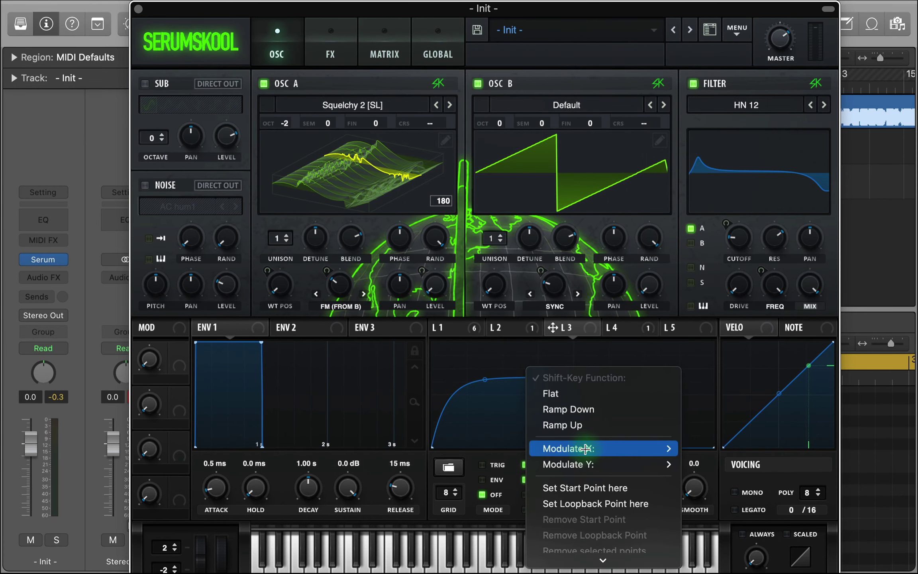
{"action": "mouse_move", "coordinate": [590, 448]}
{"action": "mouse_move", "coordinate": [700, 465]}
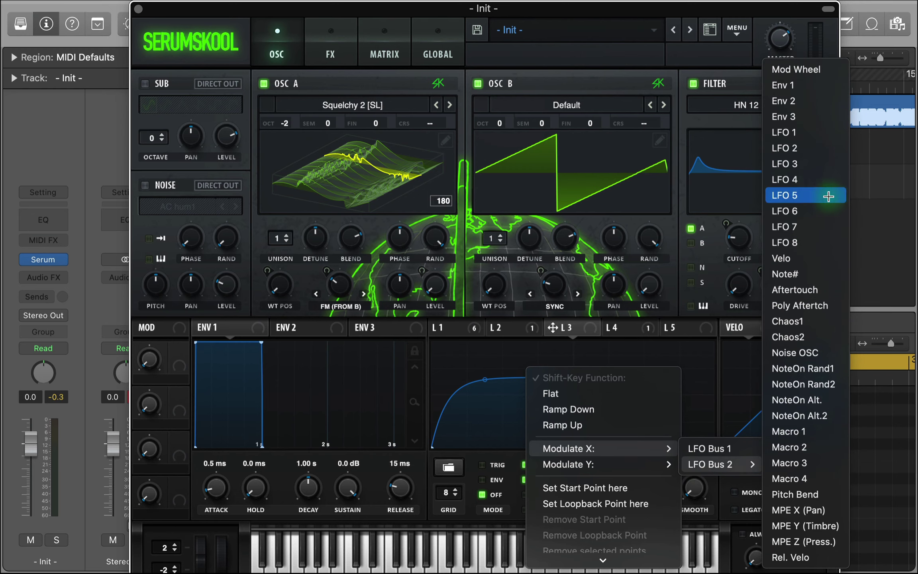
{"action": "left_click", "coordinate": [823, 180]}
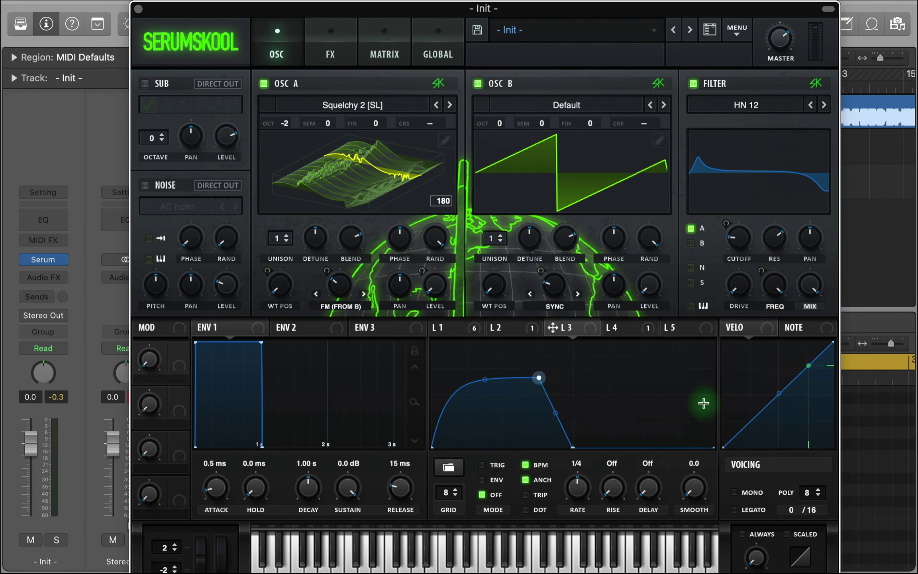
{"action": "right_click", "coordinate": [537, 377]}
{"action": "mouse_move", "coordinate": [638, 466]}
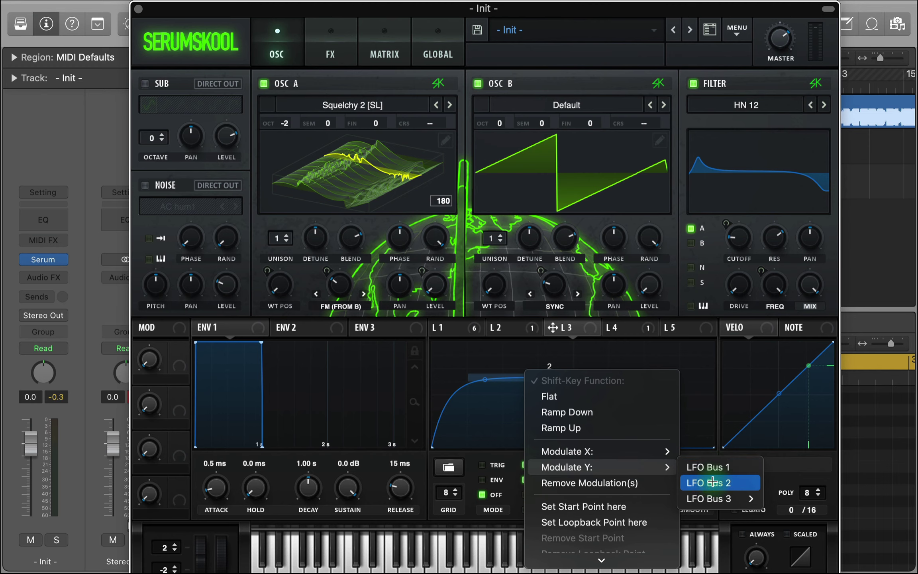
{"action": "left_click", "coordinate": [713, 482]}
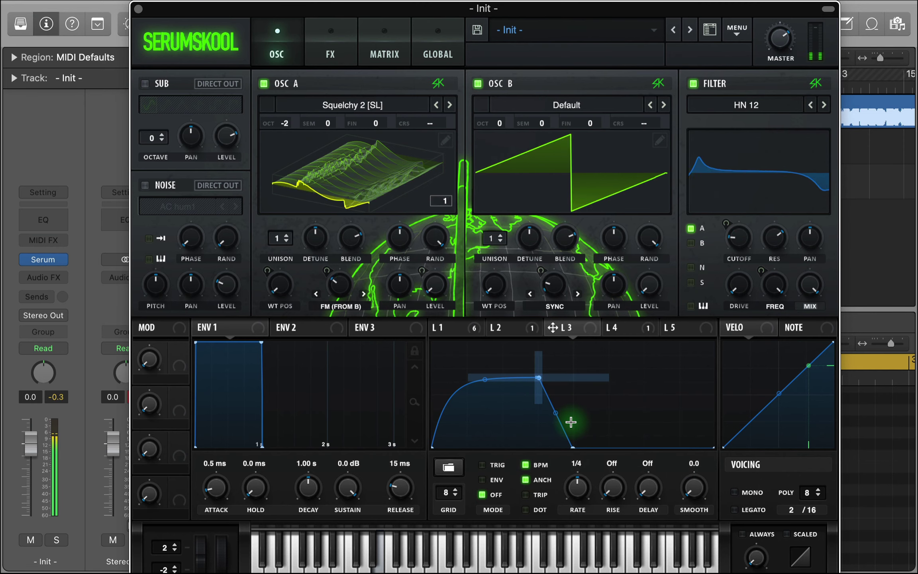
Set LFO 3 to Trig mode and move its modulated point down to zero height at the curve's start
{"action": "left_click", "coordinate": [485, 463]}
{"action": "left_click_drag", "start_coordinate": [539, 383], "coordinate": [423, 463]}
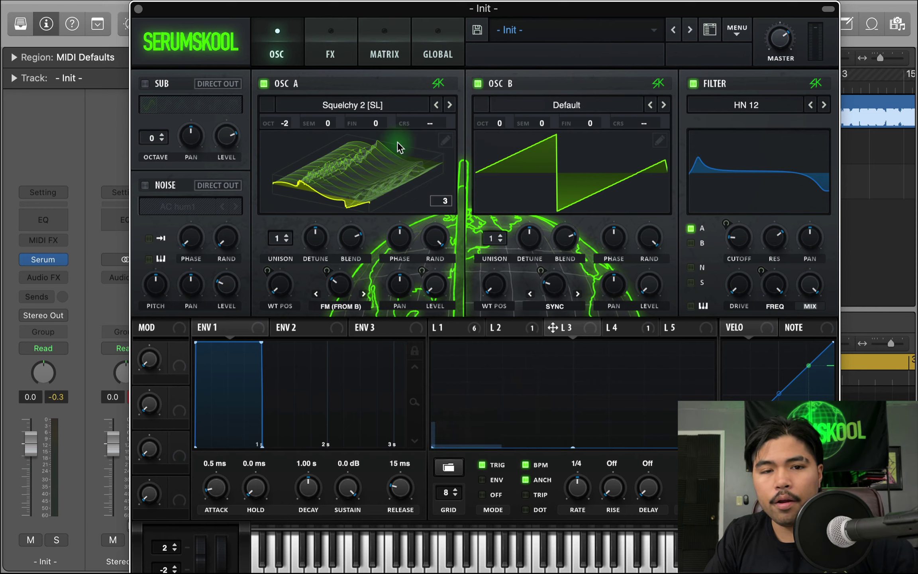
Make LFO 4's routing to LFO Bus 2 one-directional at the full positive amount, and set LFO 3's rate to 1/2
{"action": "left_click", "coordinate": [392, 53]}
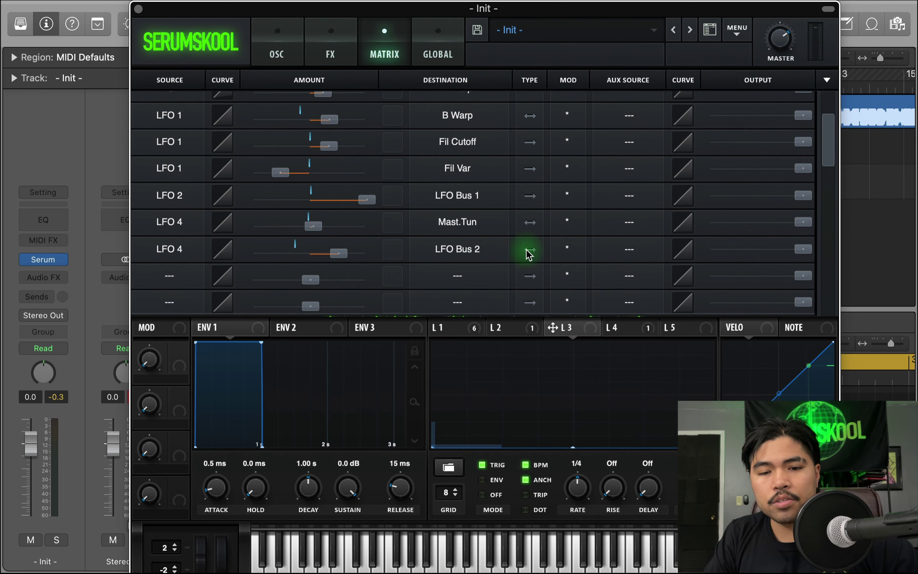
{"action": "left_click_drag", "start_coordinate": [315, 256], "coordinate": [363, 256]}
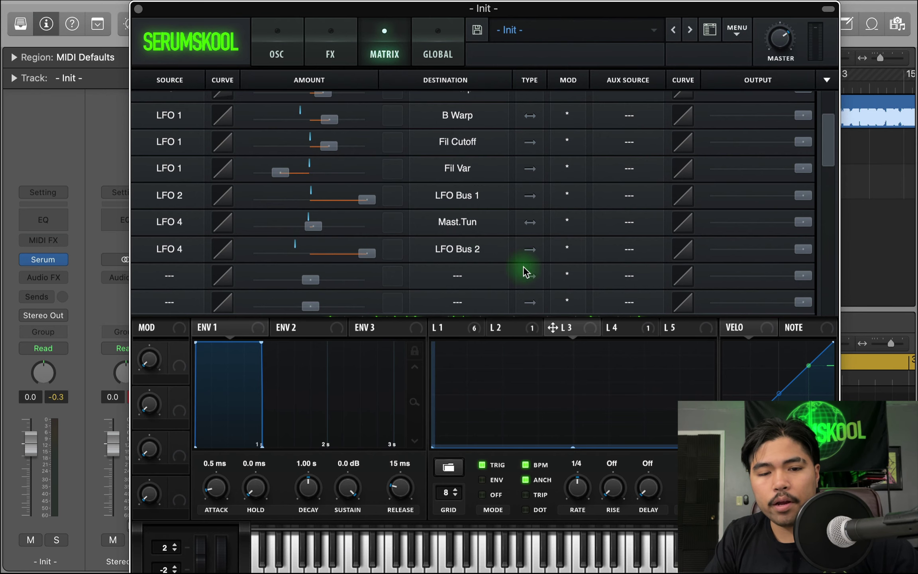
{"action": "left_click", "coordinate": [276, 54]}
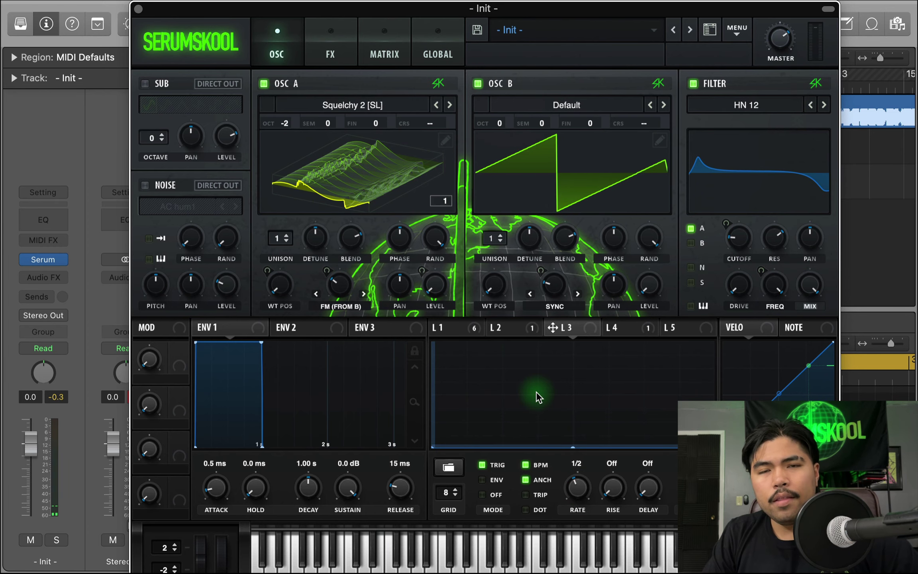
Enable the Hyper/Dimension effect with a reduced Hyper mix, a smaller Dimension size and a slight Dimension mix
{"action": "left_click", "coordinate": [344, 62]}
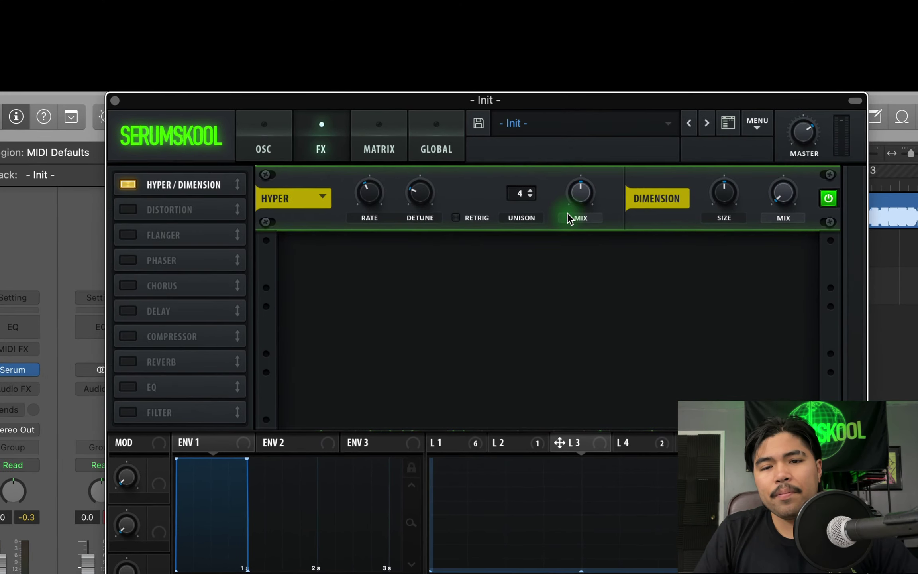
{"action": "left_click_drag", "start_coordinate": [567, 218], "coordinate": [566, 233]}
{"action": "left_click_drag", "start_coordinate": [726, 192], "coordinate": [720, 218]}
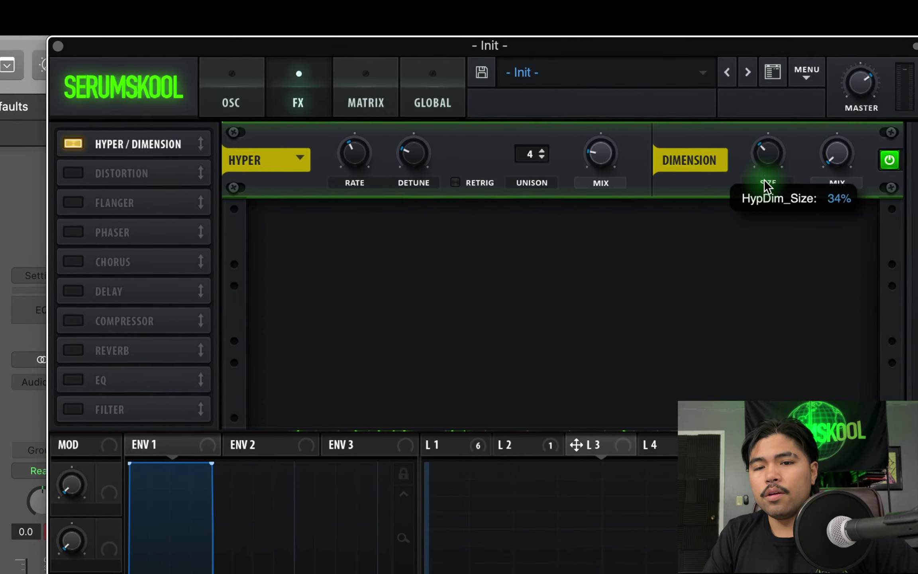
{"action": "left_click_drag", "start_coordinate": [848, 152], "coordinate": [850, 133]}
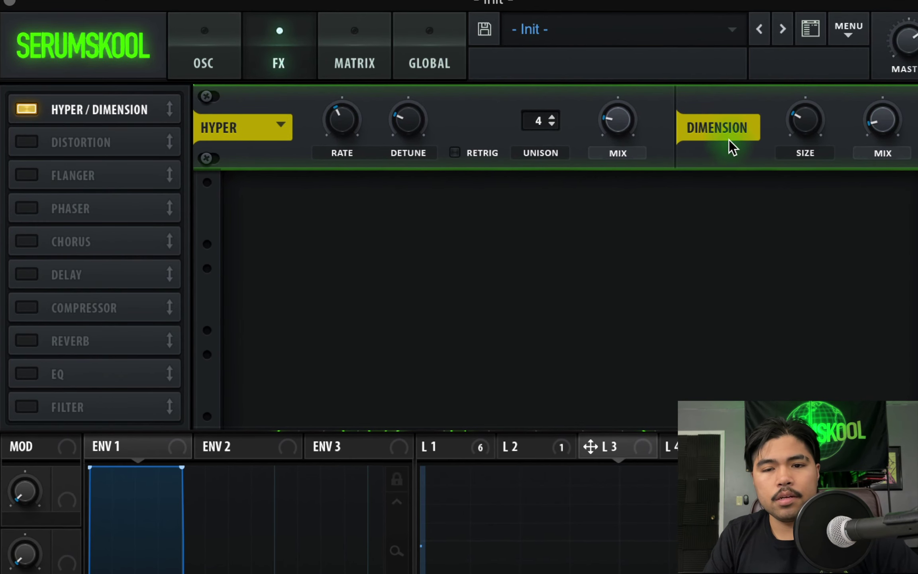
Enable the Flanger with rate, depth, feed and phase at minimum, and assign LFO 3 to modulate its depth over the full range
{"action": "left_click", "coordinate": [26, 175]}
{"action": "left_click_drag", "start_coordinate": [348, 221], "coordinate": [439, 307]}
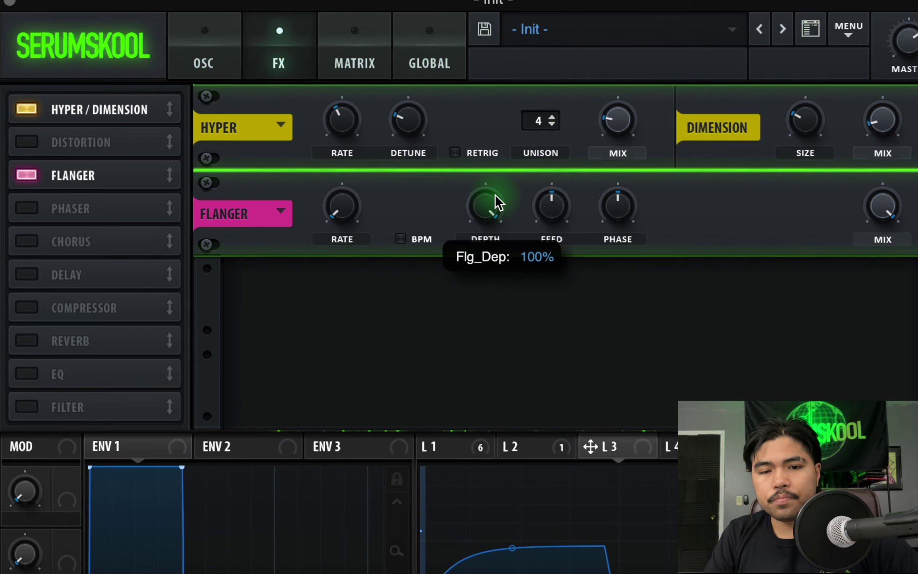
{"action": "left_click_drag", "start_coordinate": [561, 212], "coordinate": [561, 271]}
{"action": "left_click_drag", "start_coordinate": [617, 205], "coordinate": [618, 279]}
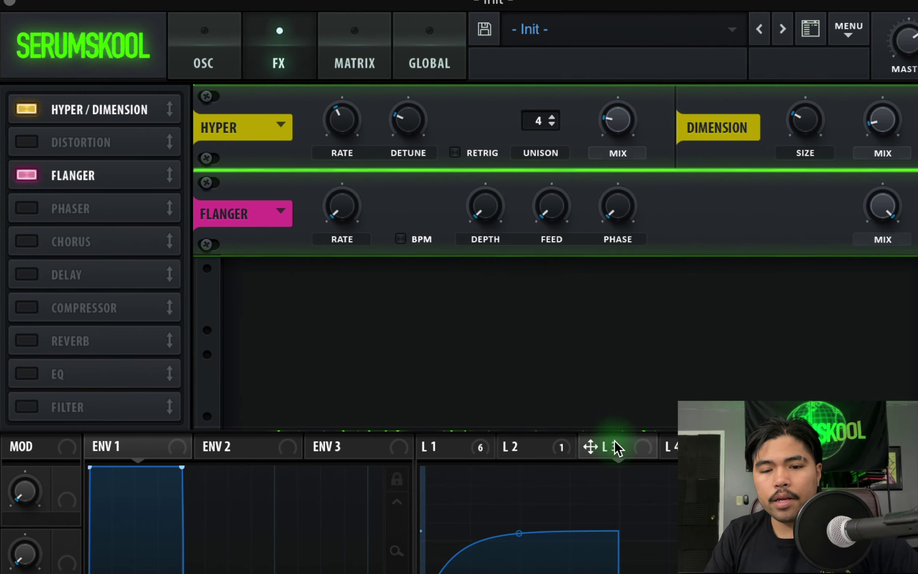
{"action": "left_click_drag", "start_coordinate": [599, 429], "coordinate": [484, 206]}
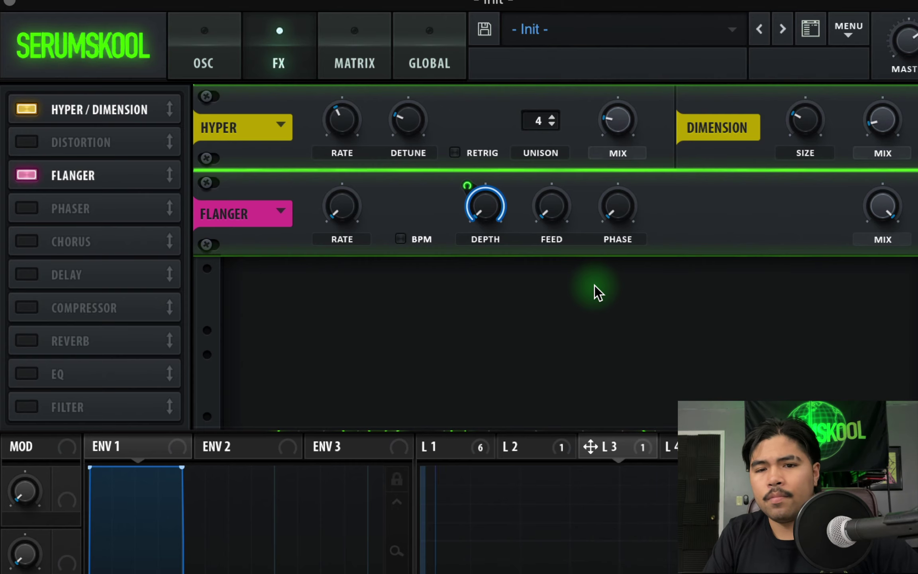
Enable the Phaser and set its rate, depth, feed and phase to minimum, with the frequency at 20 Hz
{"action": "left_click", "coordinate": [26, 207]}
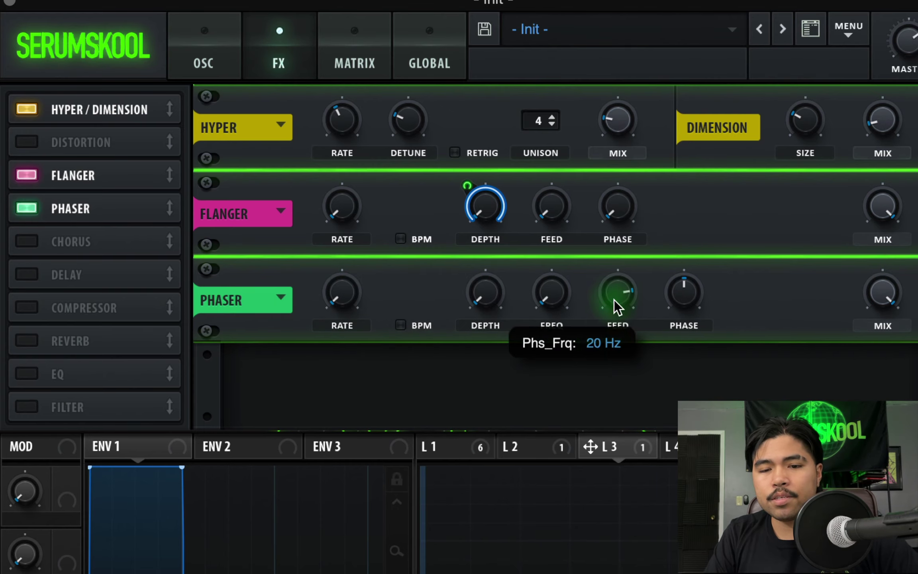
{"action": "left_click_drag", "start_coordinate": [611, 314], "coordinate": [601, 465]}
{"action": "left_click_drag", "start_coordinate": [688, 301], "coordinate": [689, 458]}
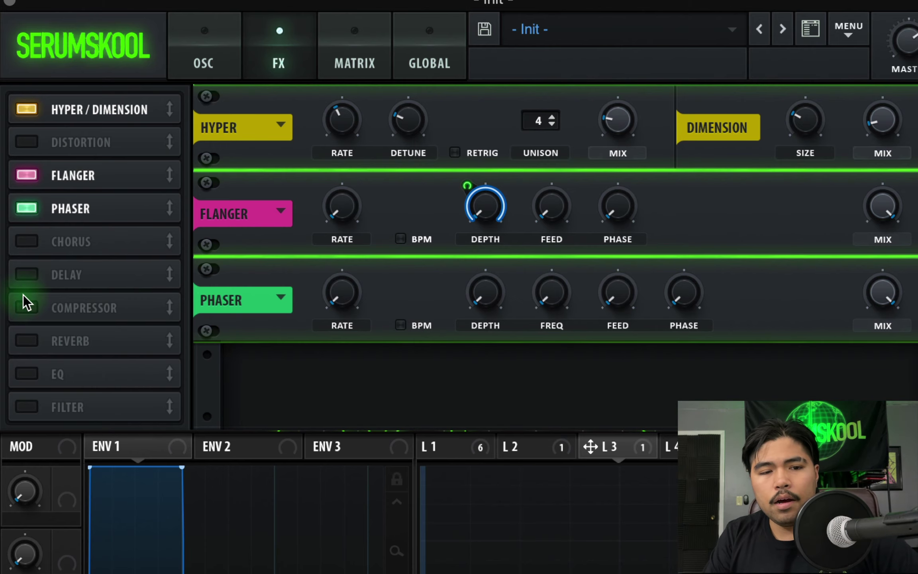
Enable the Delay with reduced feedback, linked channels, both delay times set to fast and a slightly lower mix
{"action": "left_click", "coordinate": [20, 271]}
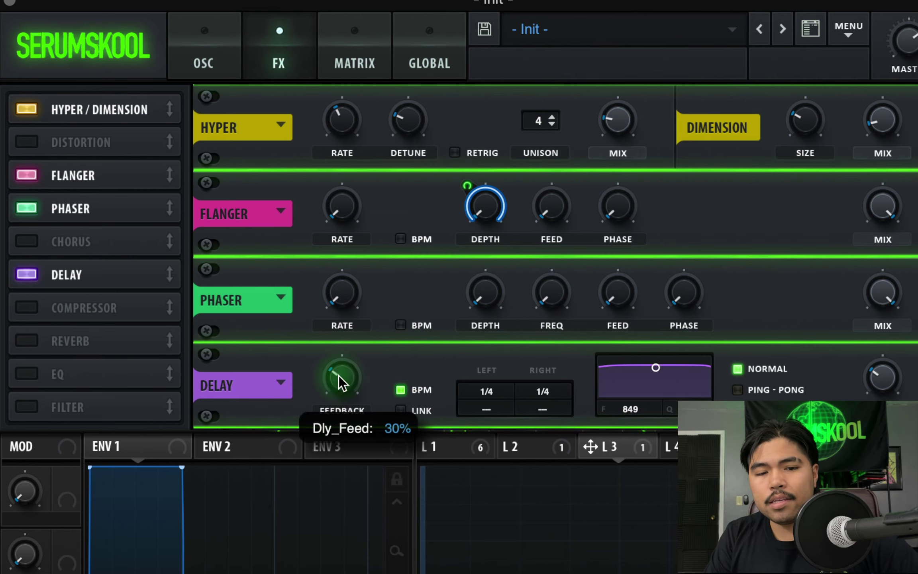
{"action": "left_click", "coordinate": [406, 410]}
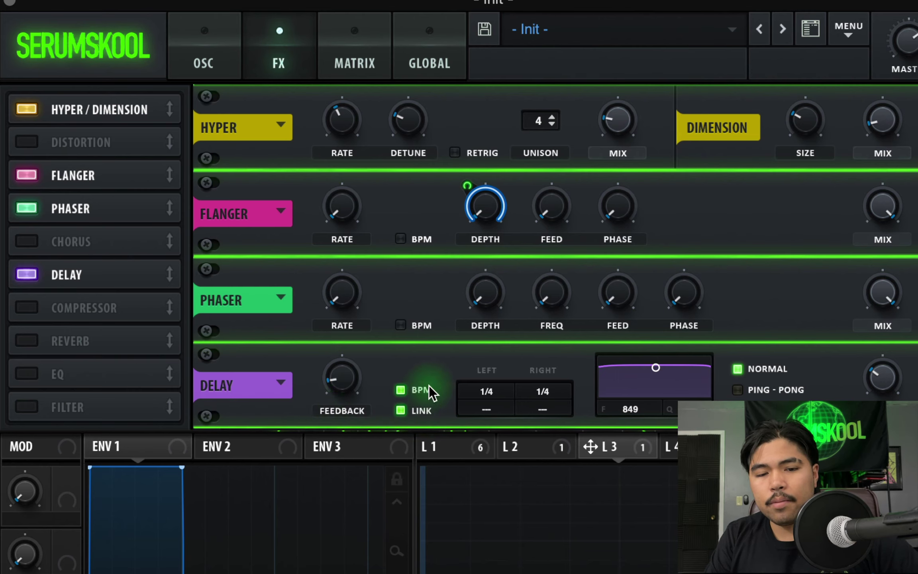
{"action": "left_click_drag", "start_coordinate": [498, 401], "coordinate": [498, 422]}
{"action": "left_click_drag", "start_coordinate": [542, 395], "coordinate": [543, 418]}
{"action": "left_click_drag", "start_coordinate": [882, 376], "coordinate": [881, 384]}
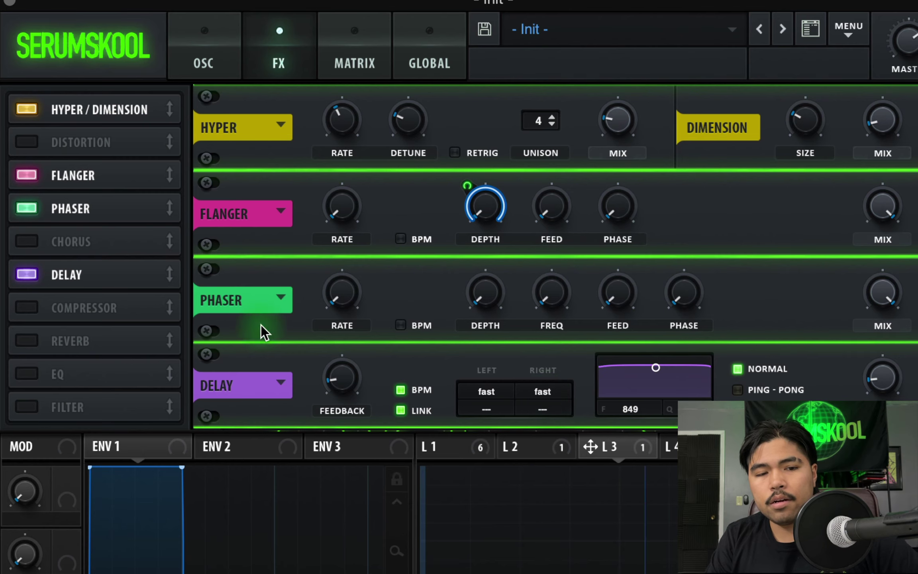
Enable the Compressor in multiband mode, set its ratio to 1.9:1 and lengthen its release
{"action": "left_click", "coordinate": [25, 306]}
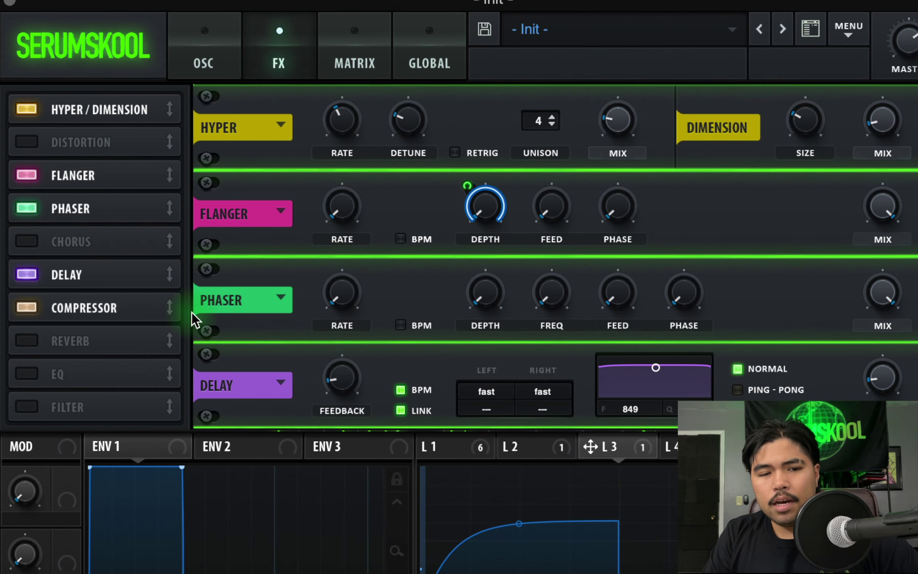
{"action": "left_click", "coordinate": [127, 306]}
{"action": "left_click", "coordinate": [671, 409]}
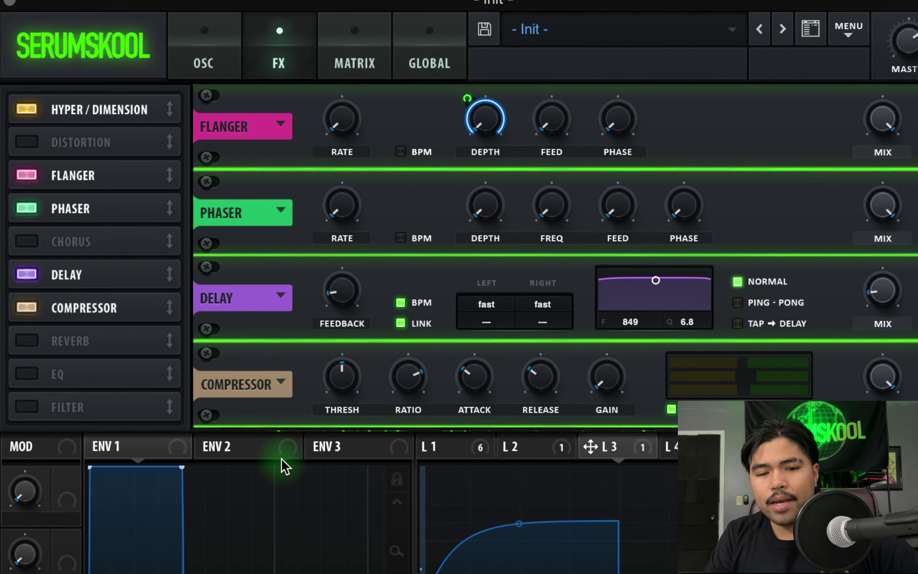
{"action": "left_click_drag", "start_coordinate": [411, 360], "coordinate": [396, 415]}
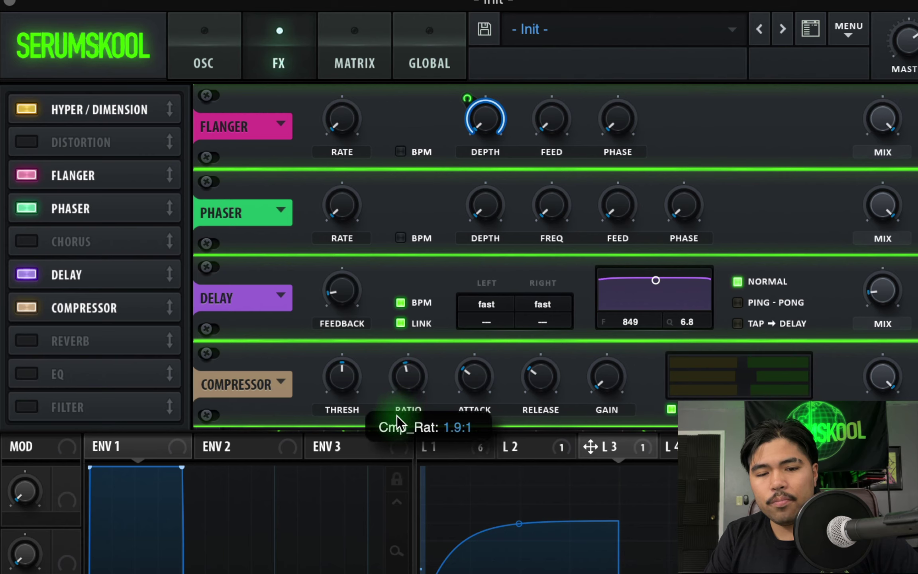
{"action": "left_click_drag", "start_coordinate": [535, 371], "coordinate": [557, 344]}
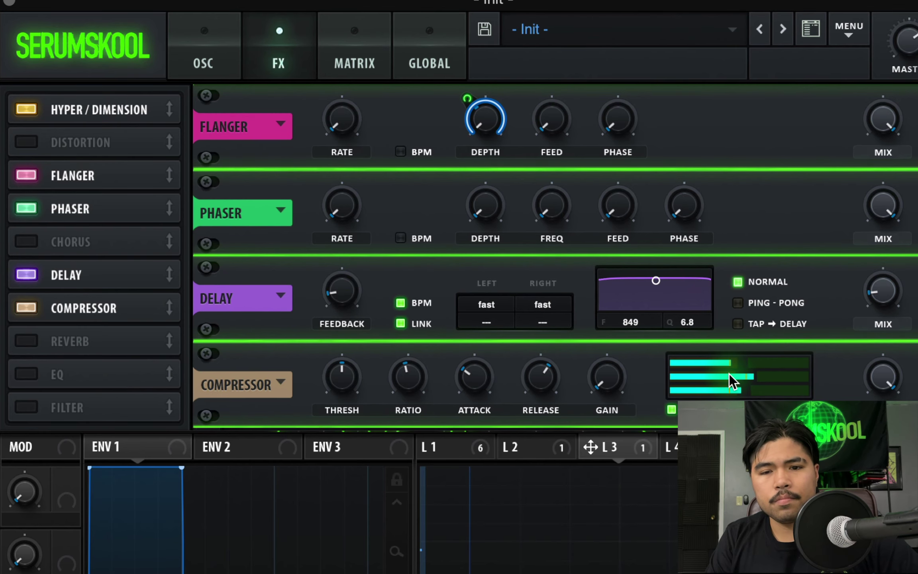
Enable the EQ and switch its low band to a low-cut shape
{"action": "left_click", "coordinate": [66, 374]}
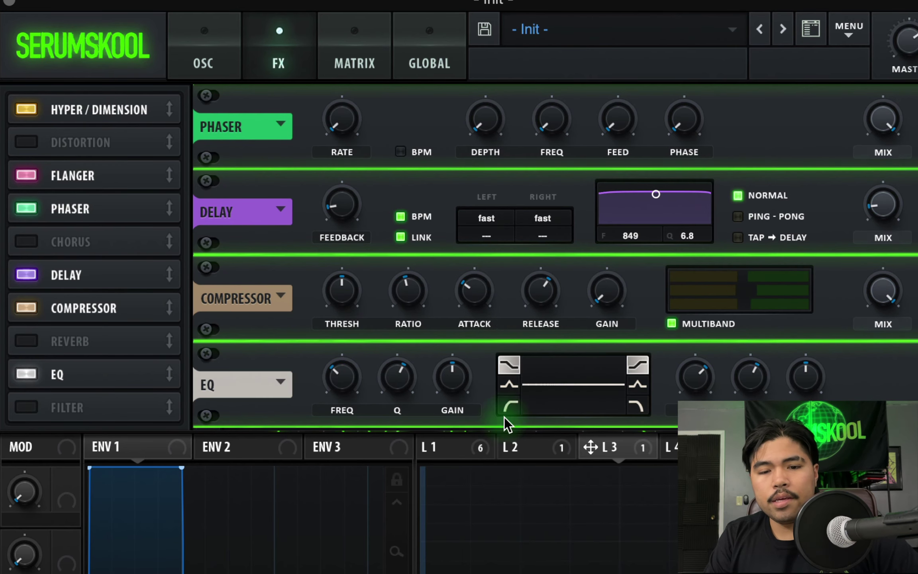
{"action": "left_click", "coordinate": [510, 406]}
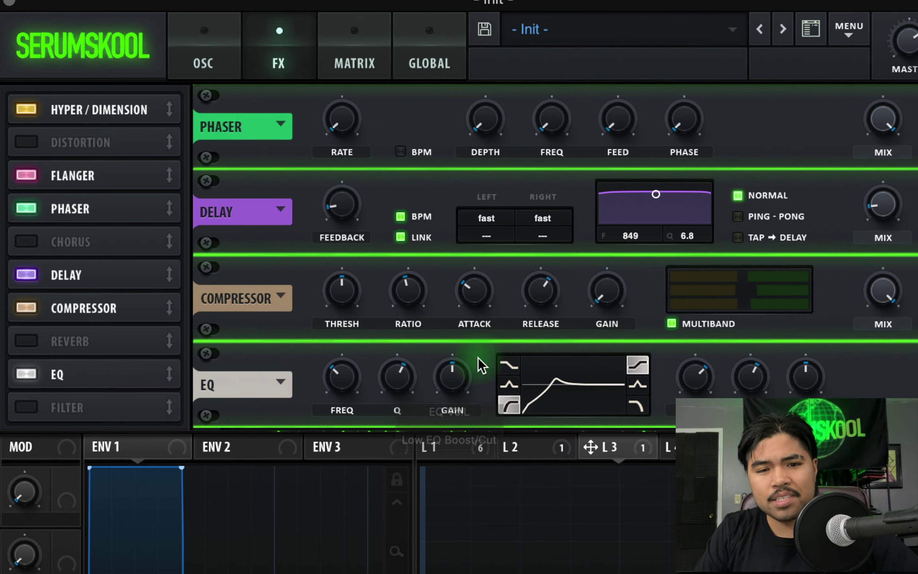
{"action": "left_click", "coordinate": [203, 60]}
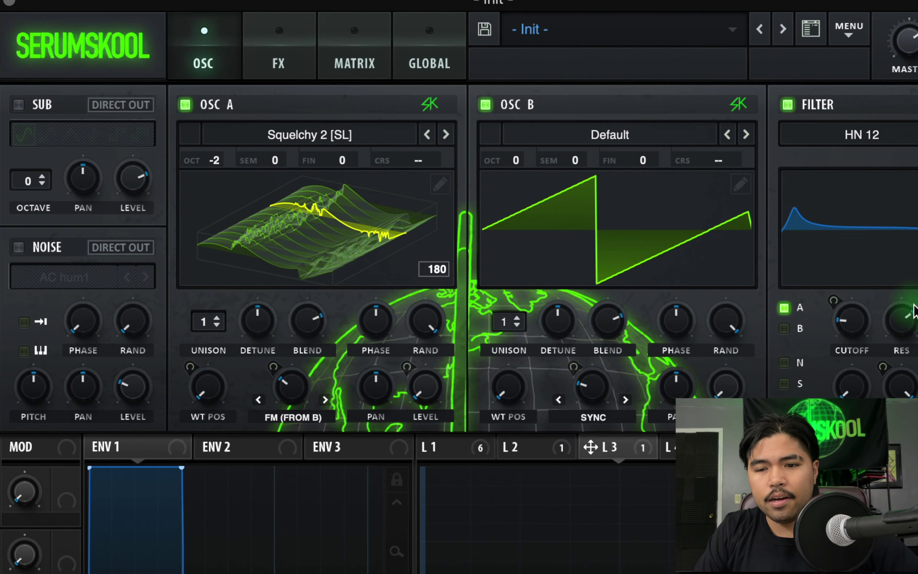
{"action": "left_click", "coordinate": [284, 64]}
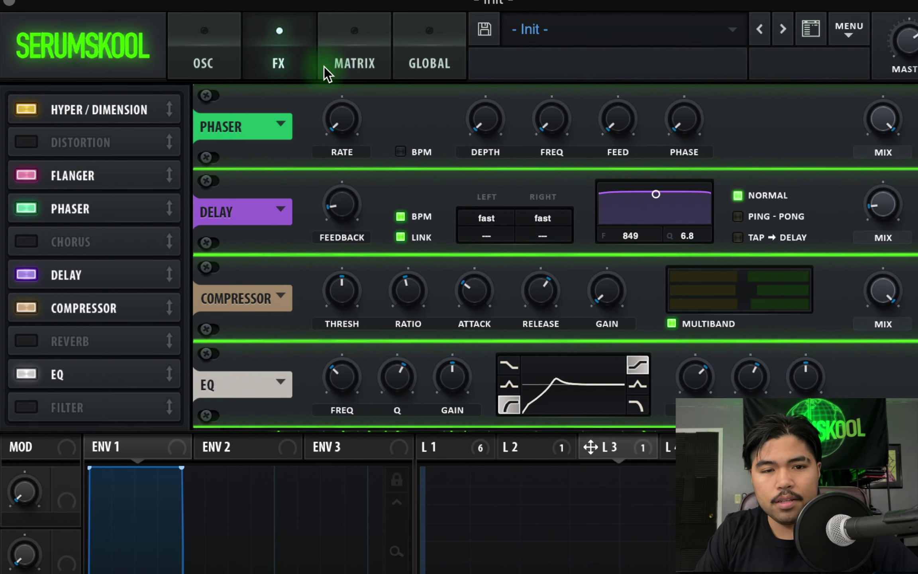
{"action": "left_click", "coordinate": [337, 66]}
{"action": "left_click", "coordinate": [279, 63]}
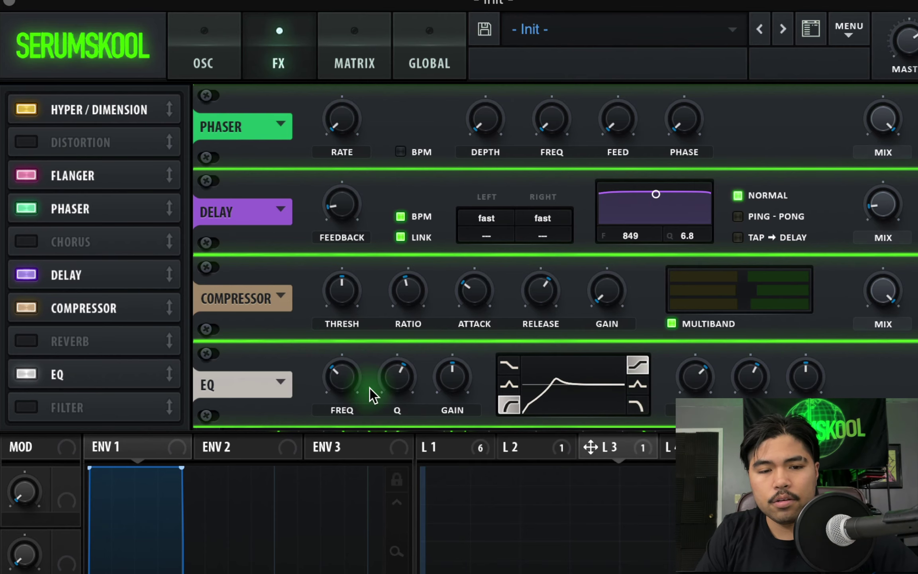
Set the EQ's low band frequency to 34 Hz and assign LFO 1 to modulate it upward
{"action": "left_click_drag", "start_coordinate": [347, 379], "coordinate": [347, 378]}
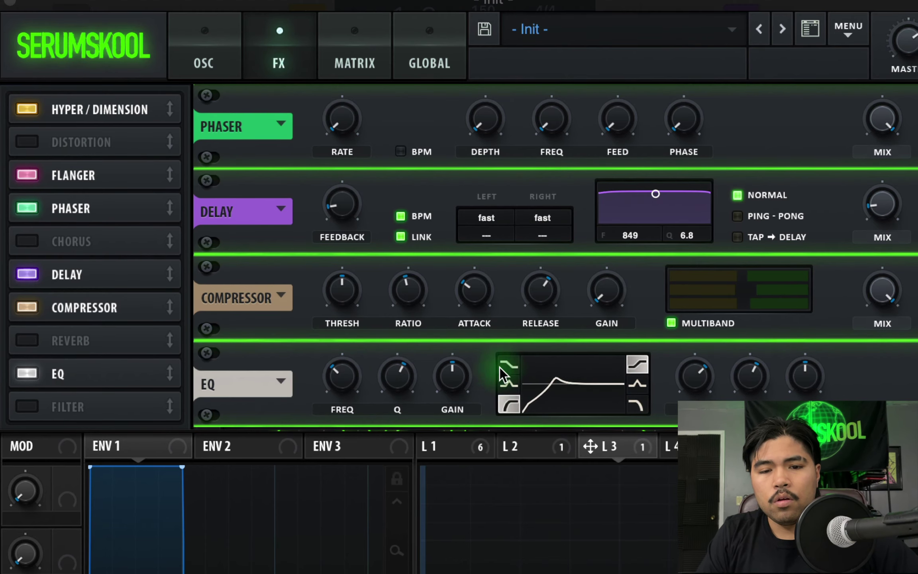
{"action": "left_click_drag", "start_coordinate": [346, 375], "coordinate": [335, 426]}
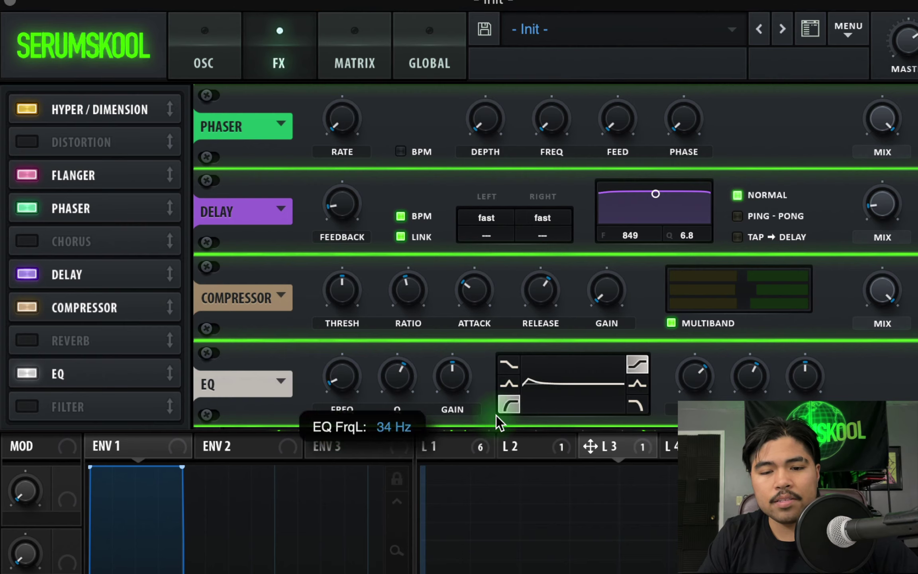
{"action": "left_click", "coordinate": [474, 450]}
{"action": "left_click_drag", "start_coordinate": [428, 445], "coordinate": [317, 464]}
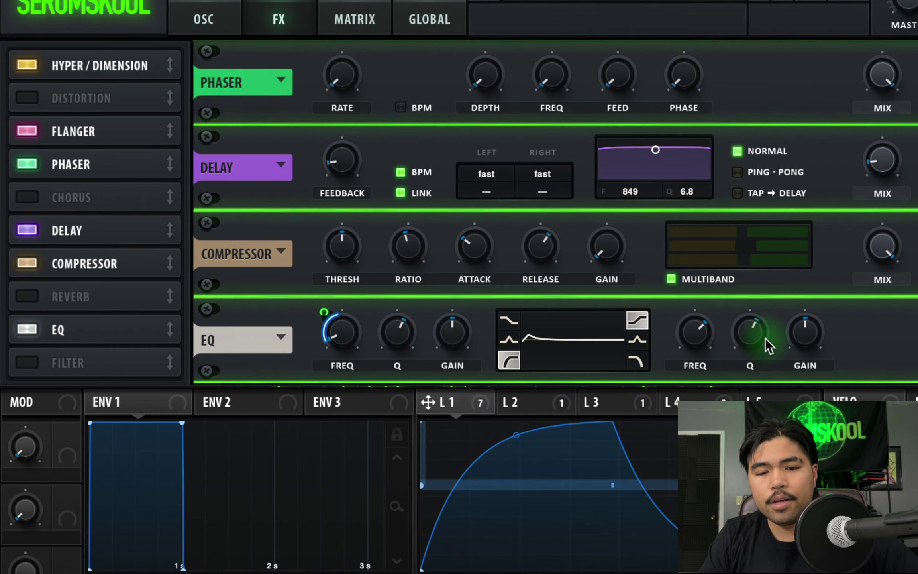
Switch the EQ's high band to a peak at 5512 Hz, assign LFO 1 to its frequency and boost its gain
{"action": "left_click", "coordinate": [637, 339]}
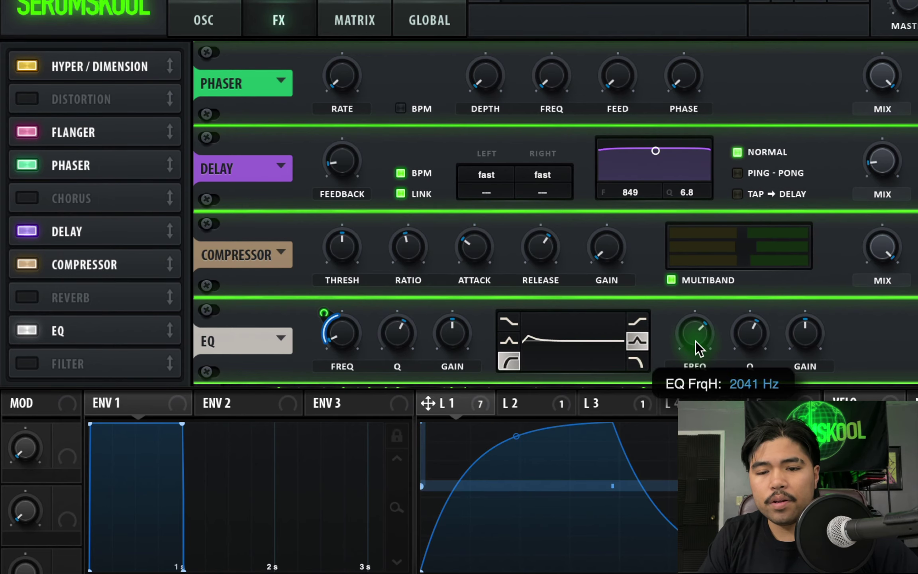
{"action": "left_click_drag", "start_coordinate": [695, 341], "coordinate": [696, 314]}
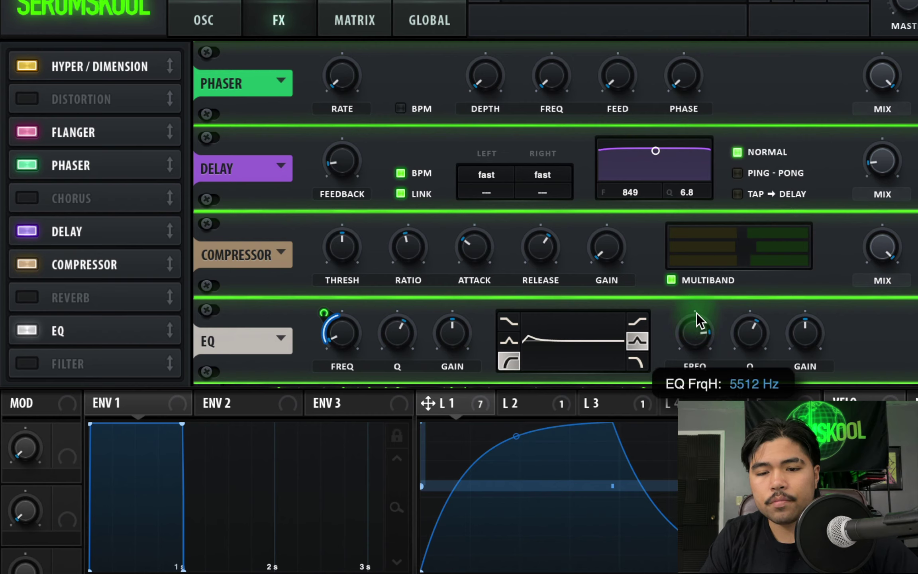
{"action": "left_click_drag", "start_coordinate": [428, 403], "coordinate": [677, 317]}
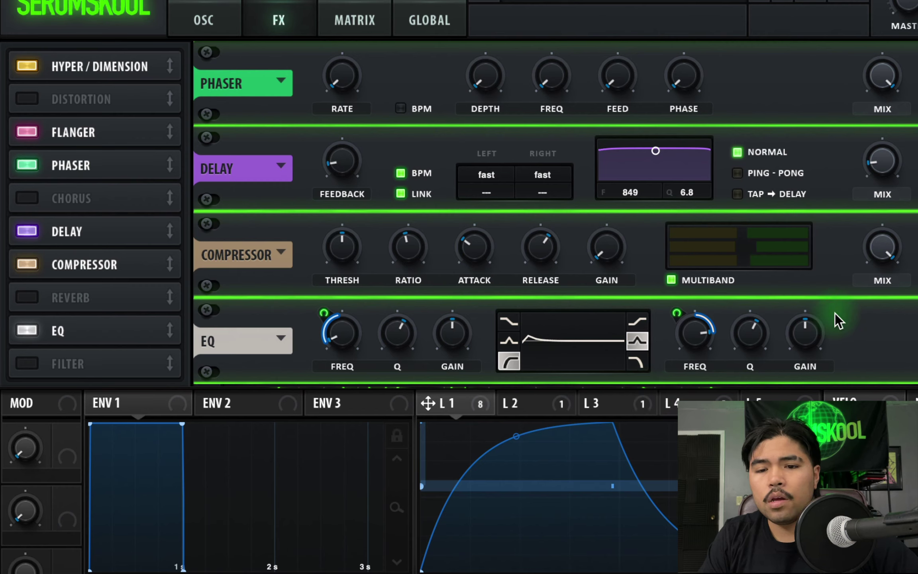
{"action": "left_click_drag", "start_coordinate": [812, 329], "coordinate": [815, 286]}
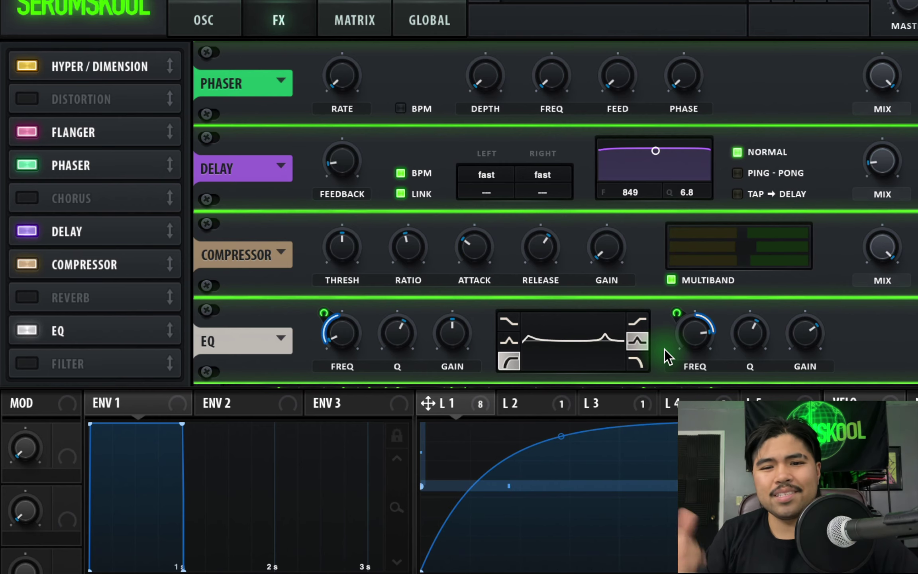
Enable the Filter effect and change its type to the Flg - flanger filter
{"action": "left_click", "coordinate": [24, 368]}
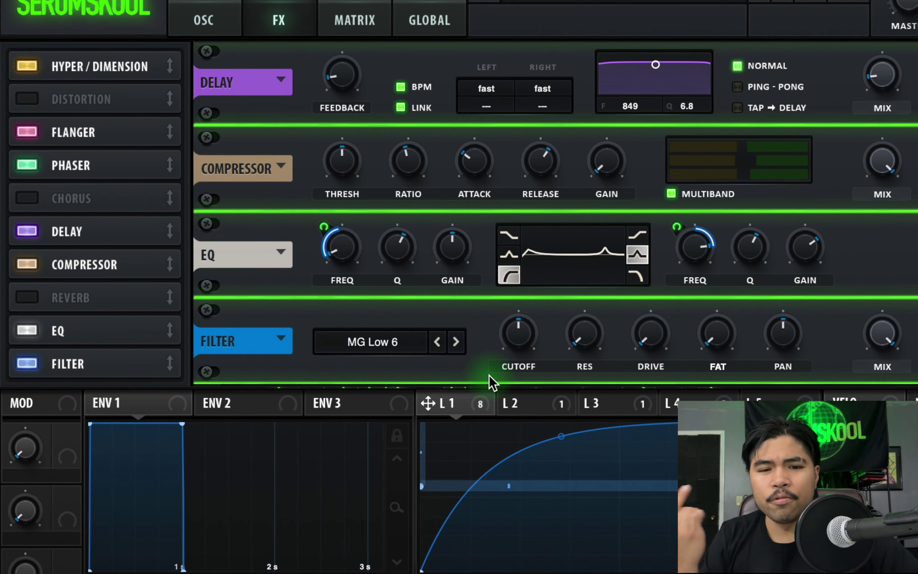
{"action": "left_click", "coordinate": [416, 345]}
{"action": "mouse_move", "coordinate": [411, 411]}
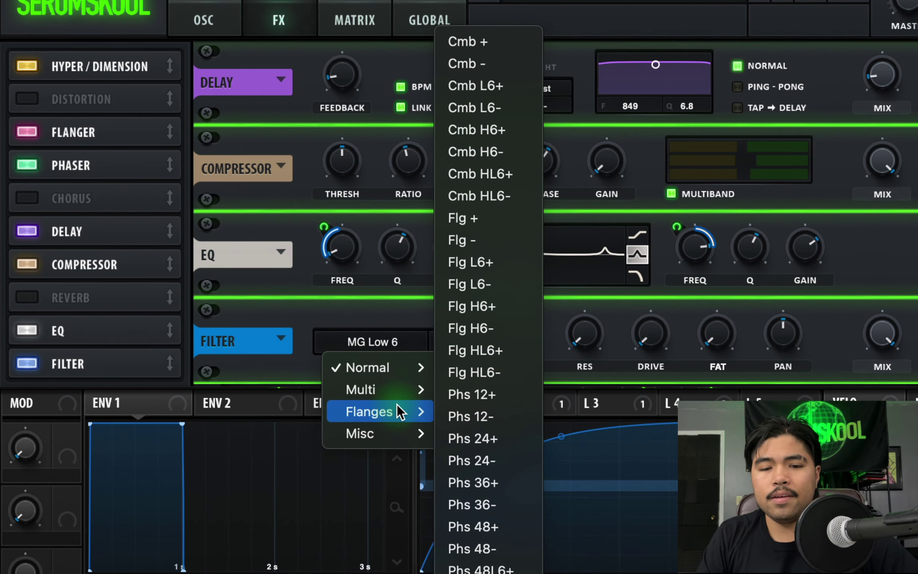
{"action": "left_click", "coordinate": [516, 239]}
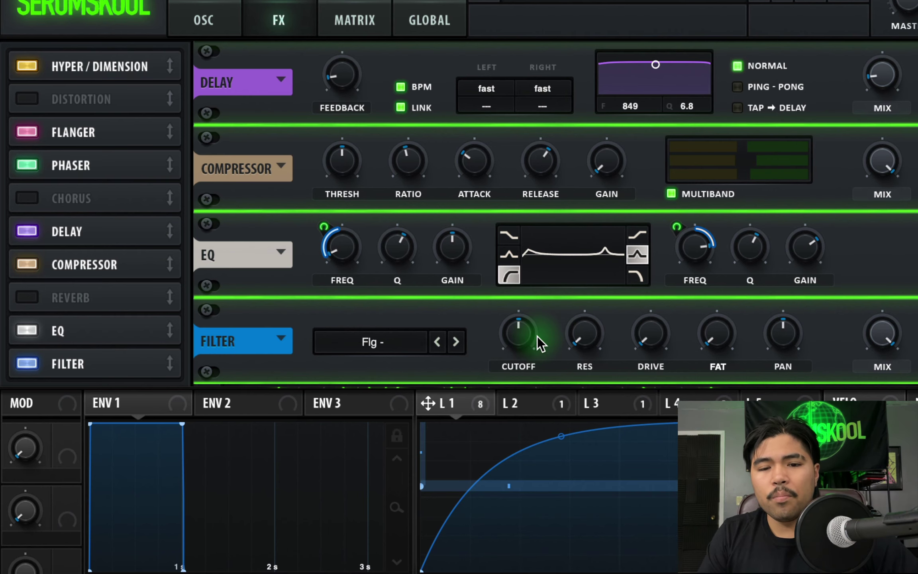
Set the effect filter's cutoff to 90 Hz and assign LFO 3 to modulate it by a small amount
{"action": "left_click_drag", "start_coordinate": [503, 327], "coordinate": [490, 358]}
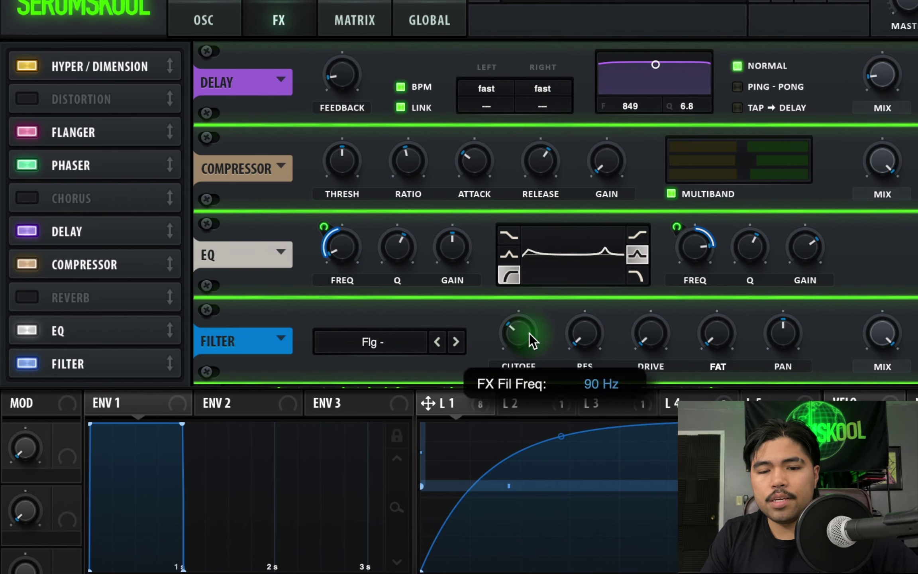
{"action": "scroll", "coordinate": [530, 334], "scroll_direction": "up", "scroll_amount": 1}
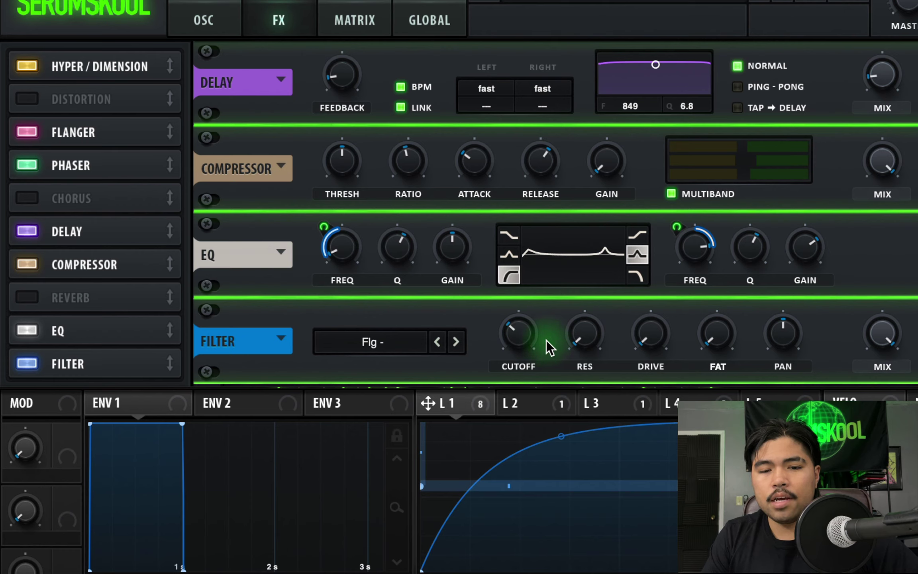
{"action": "left_click_drag", "start_coordinate": [618, 411], "coordinate": [489, 370]}
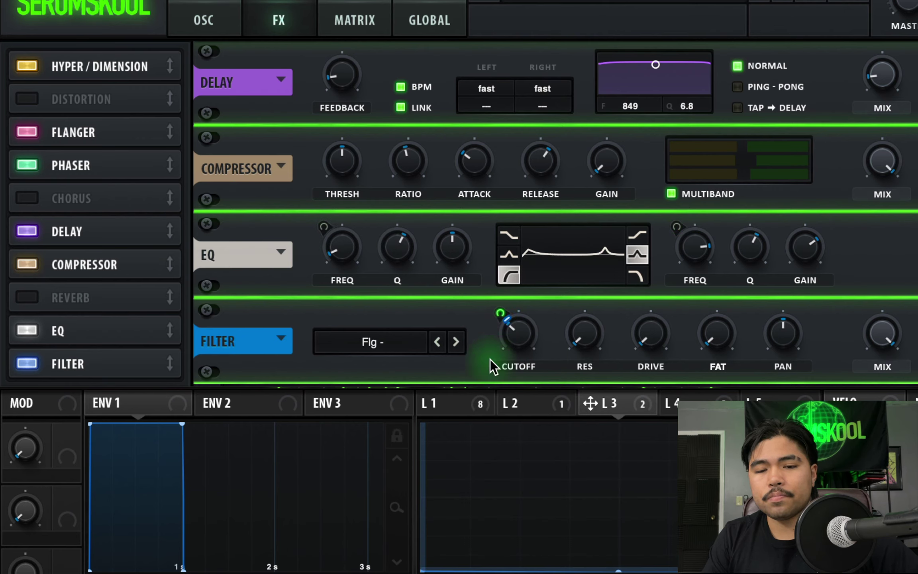
{"action": "left_click", "coordinate": [496, 317]}
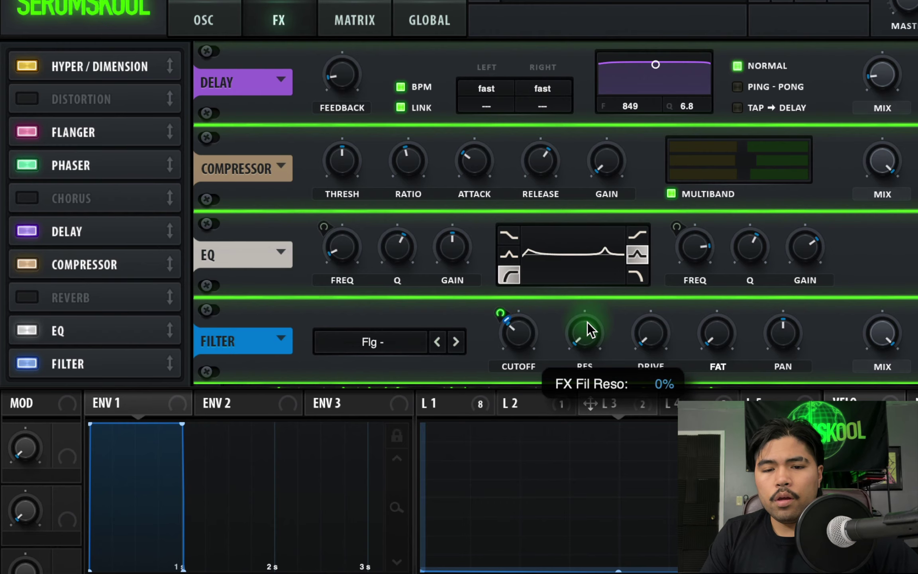
Raise the effect filter's resonance, modulate it with LFO 3 at -24, and add a little drive
{"action": "left_click_drag", "start_coordinate": [587, 320], "coordinate": [635, 213]}
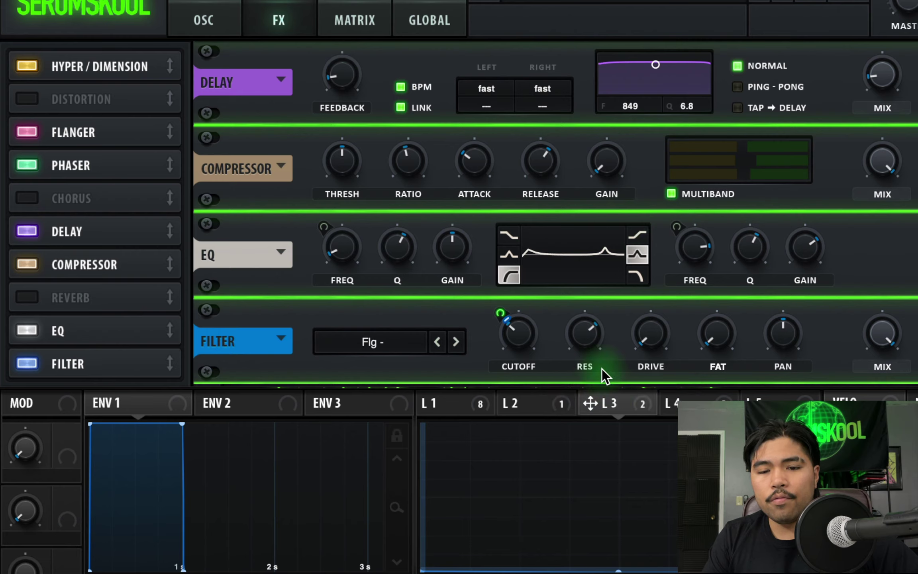
{"action": "left_click_drag", "start_coordinate": [590, 403], "coordinate": [571, 379]}
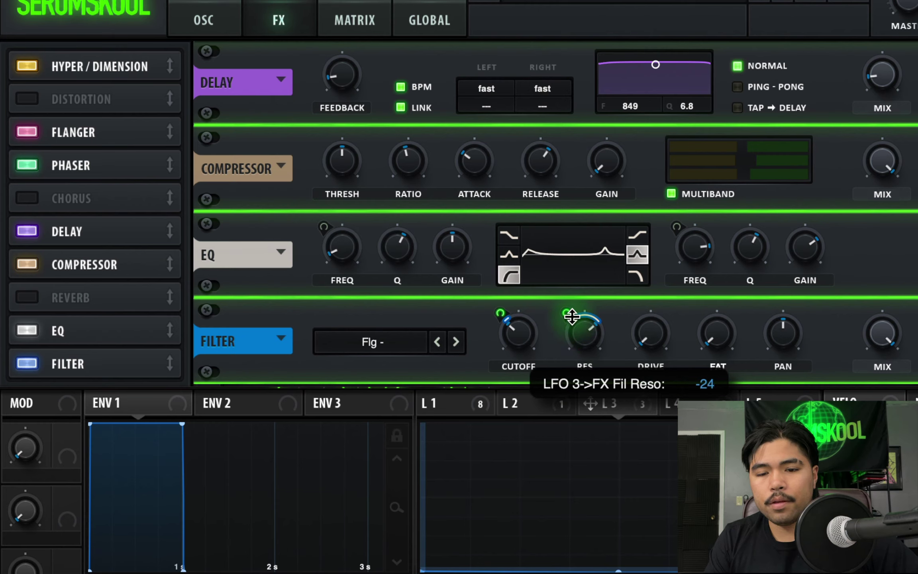
{"action": "left_click_drag", "start_coordinate": [654, 321], "coordinate": [656, 315]}
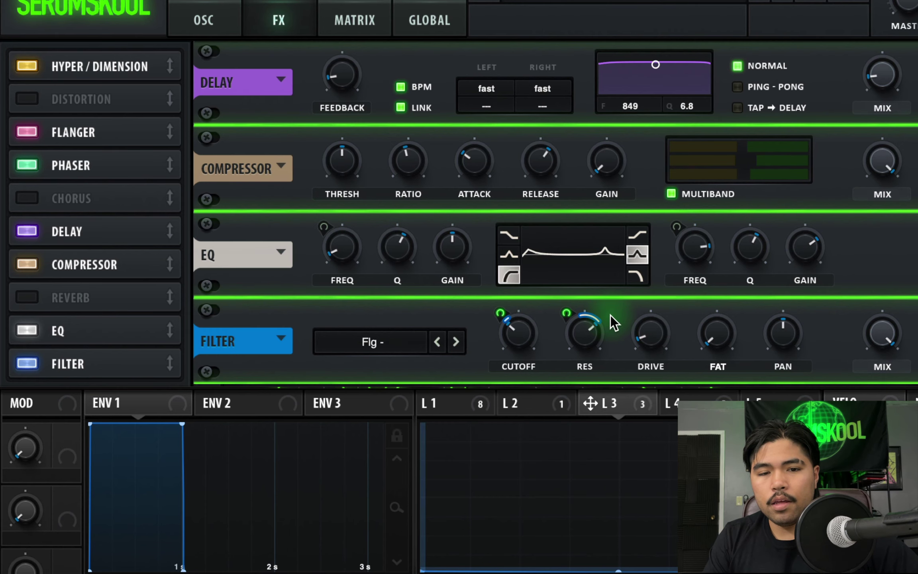
Set the drive of the main oscillator filter to 49%
{"action": "left_click", "coordinate": [202, 18]}
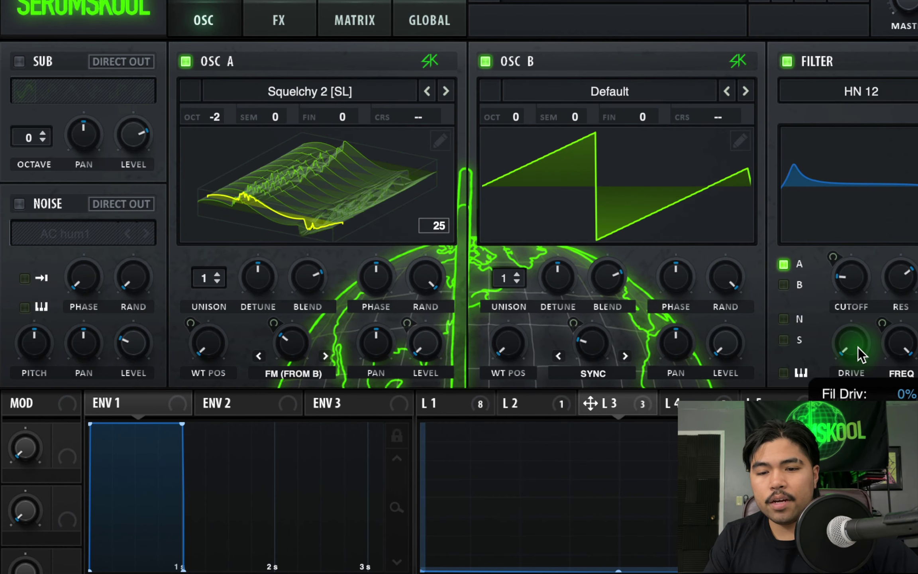
{"action": "left_click_drag", "start_coordinate": [857, 347], "coordinate": [853, 275]}
{"action": "left_click_drag", "start_coordinate": [850, 341], "coordinate": [851, 289]}
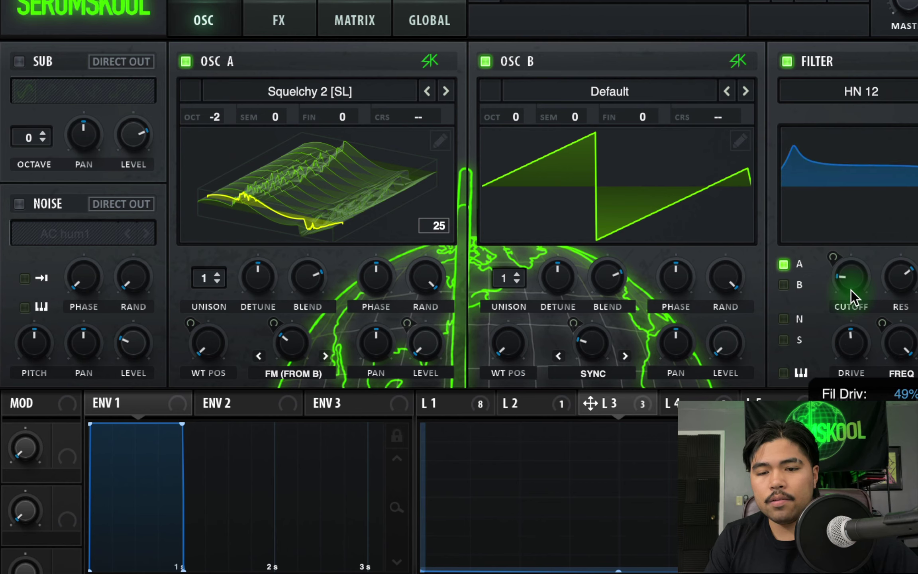